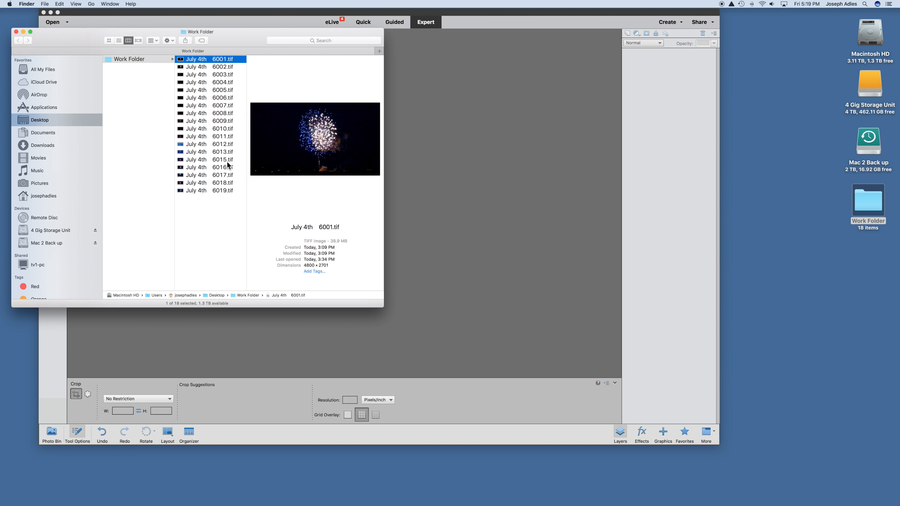
Step: Preview the photo July 4th 6013.tif, inspect the Work Folder's file information, and close the folder windows
click(224, 153)
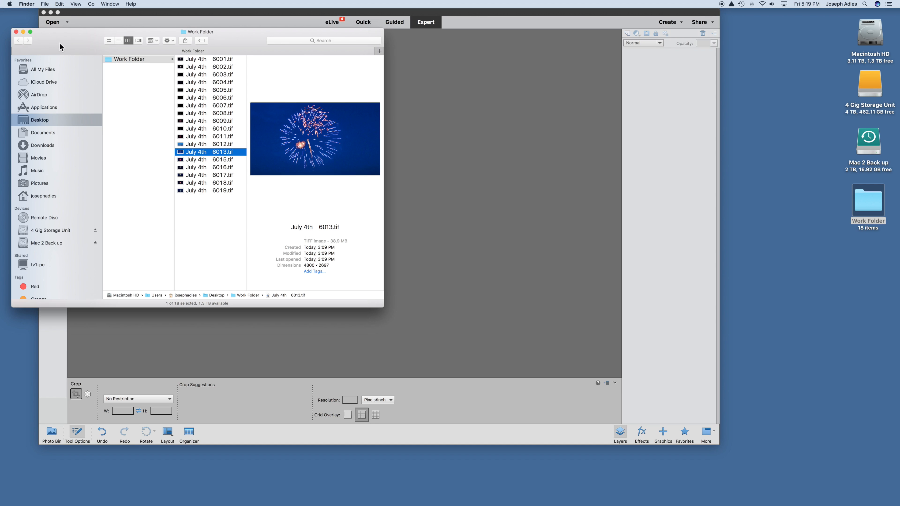
right_click(123, 59)
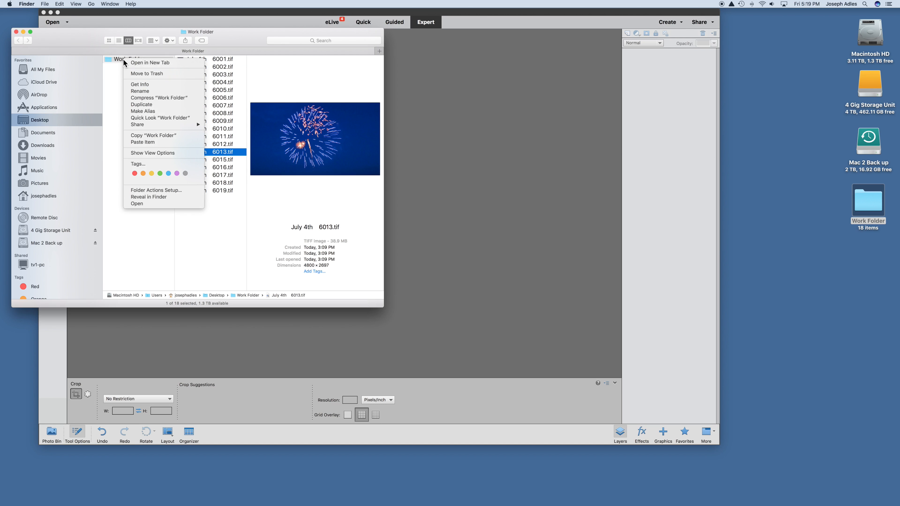
click(144, 86)
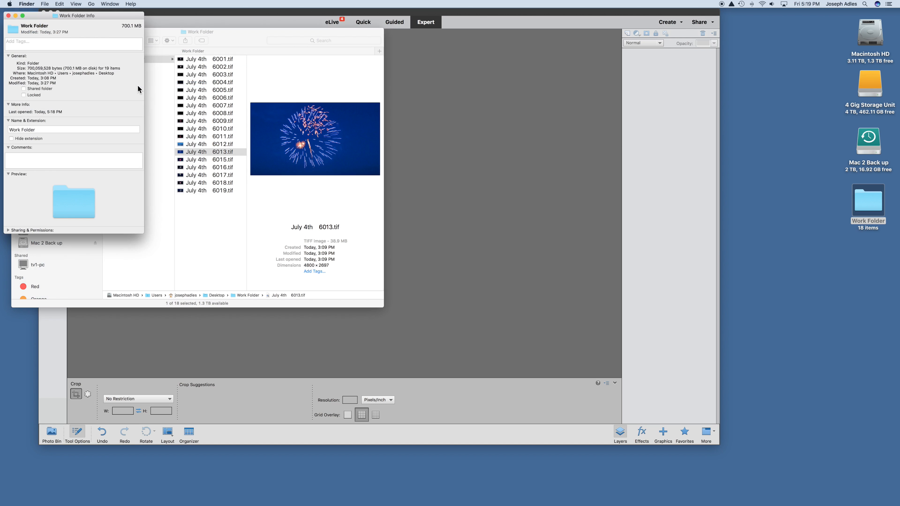
click(8, 16)
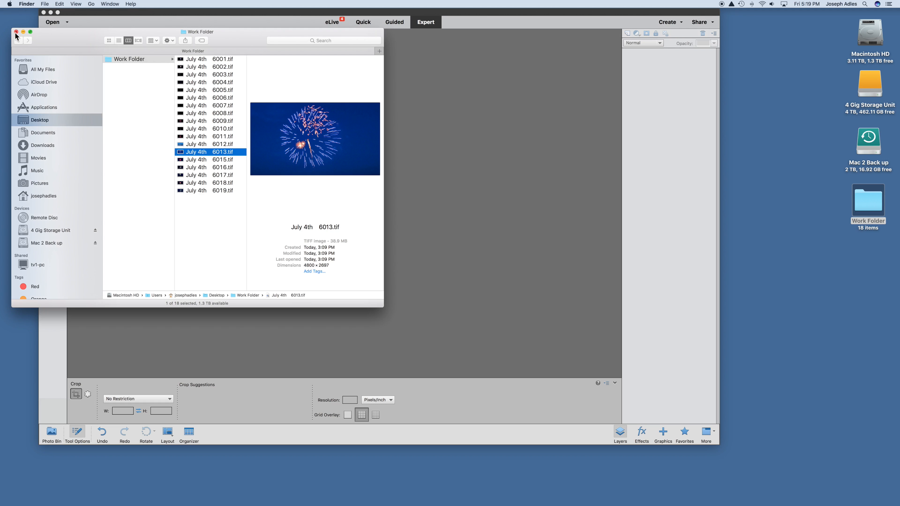
key(super+w)
Step: Switch to Photoshop Elements and choose the desktop's Work Folder as the source for Process Multiple Files
click(134, 67)
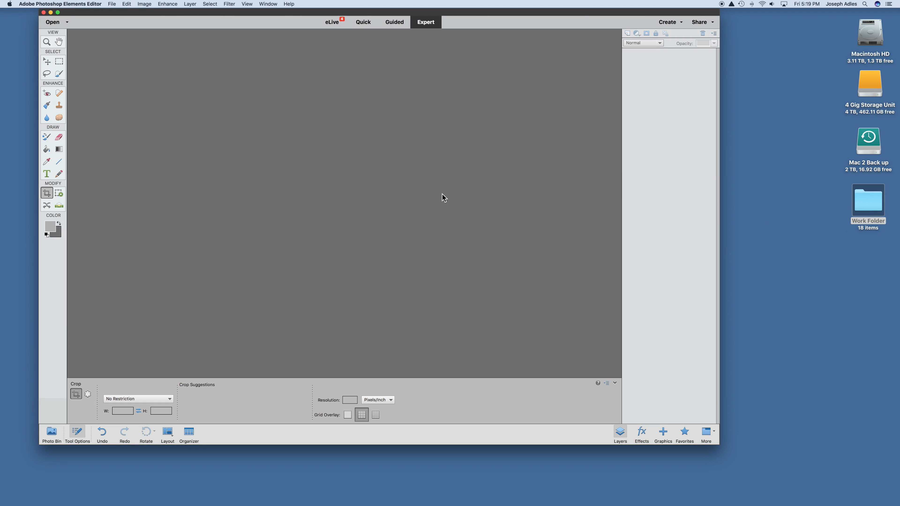
click(111, 4)
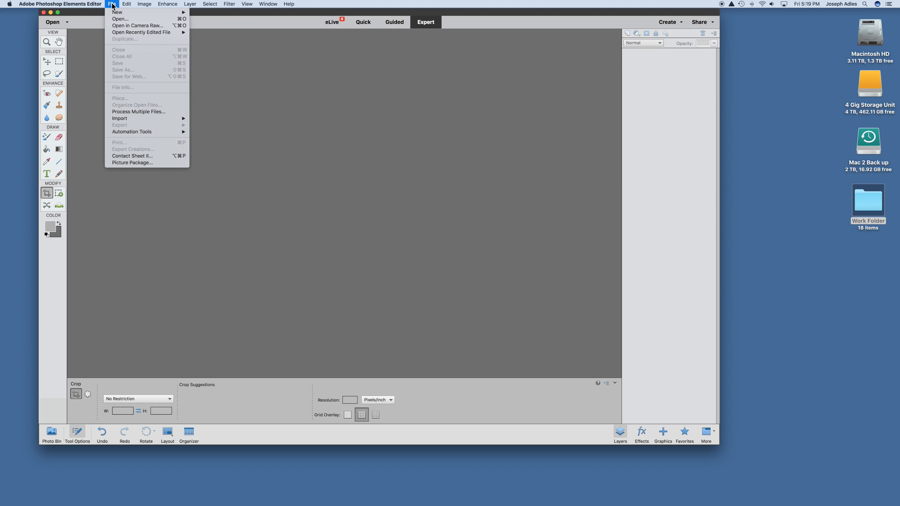
click(140, 111)
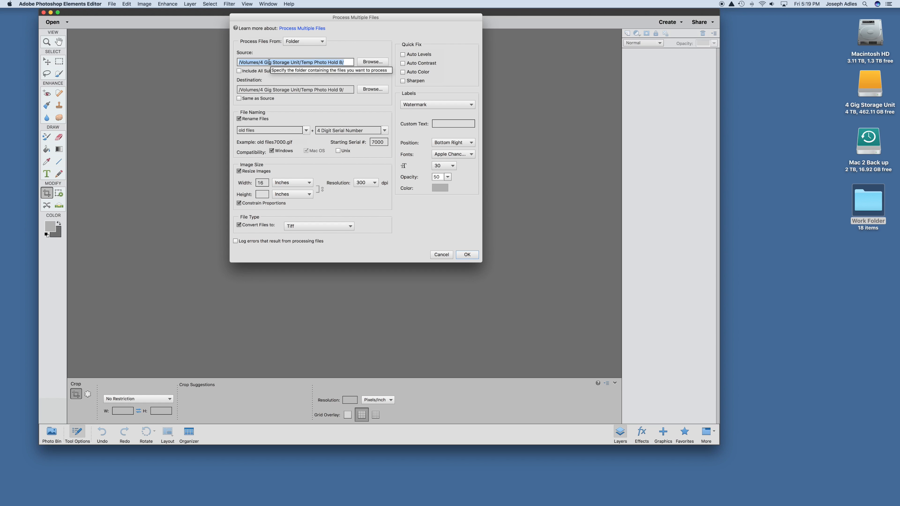
click(373, 62)
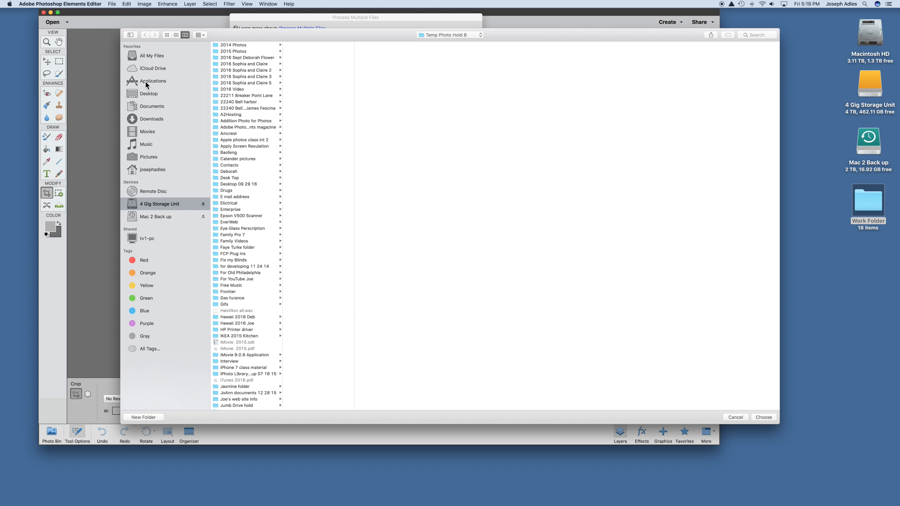
click(143, 94)
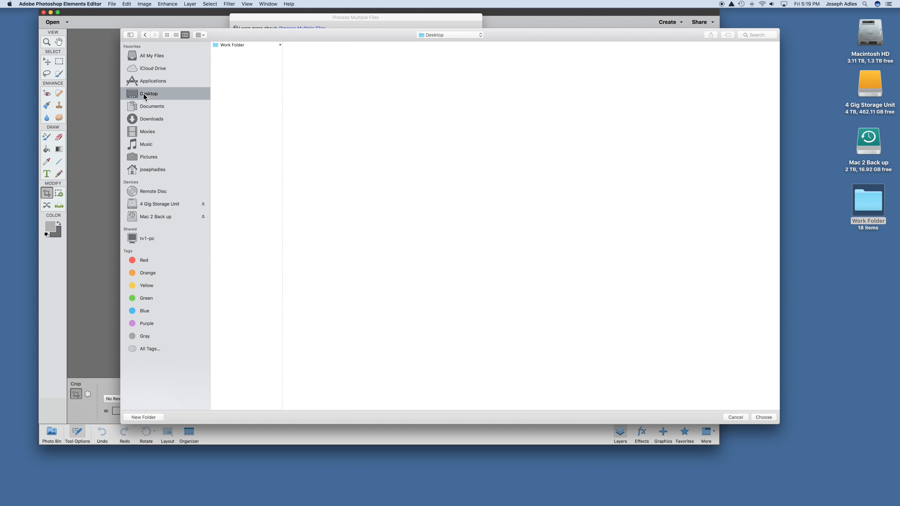
click(226, 45)
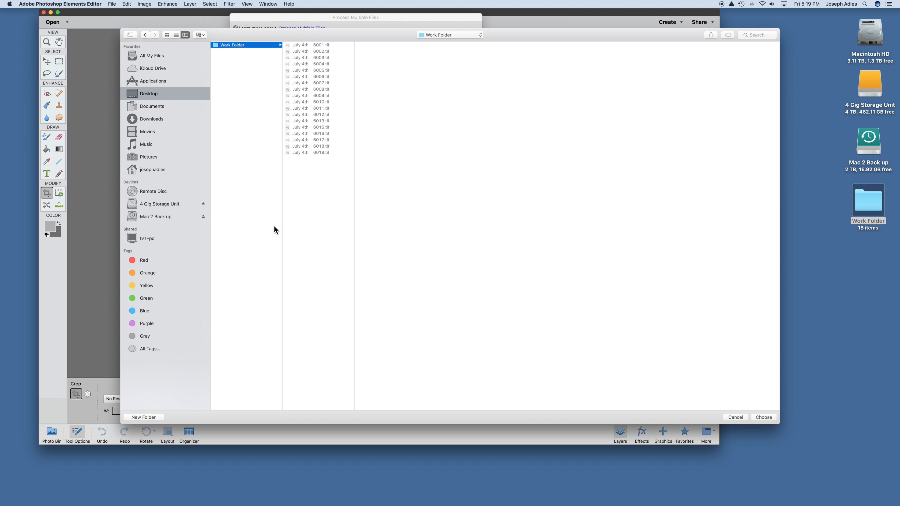
click(769, 418)
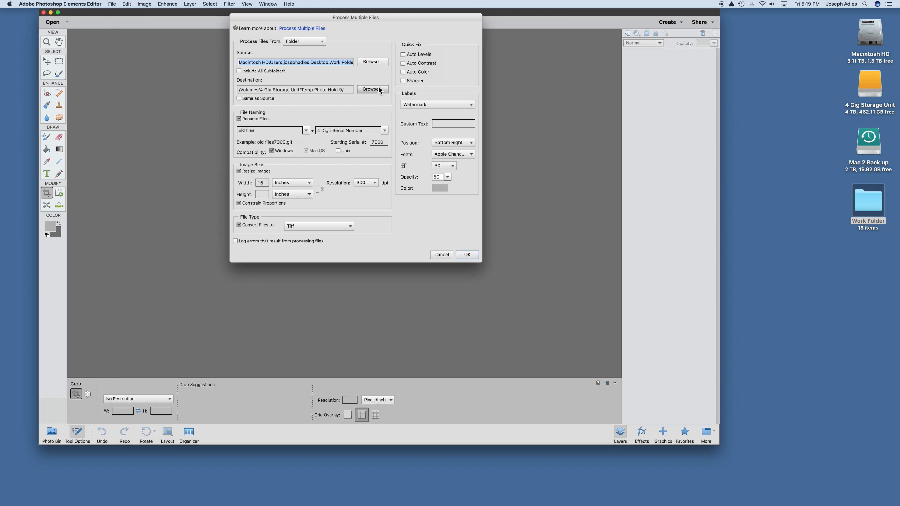
Step: Create a desktop folder named Fireworks as the processing destination and place its icon beneath Work Folder
click(371, 90)
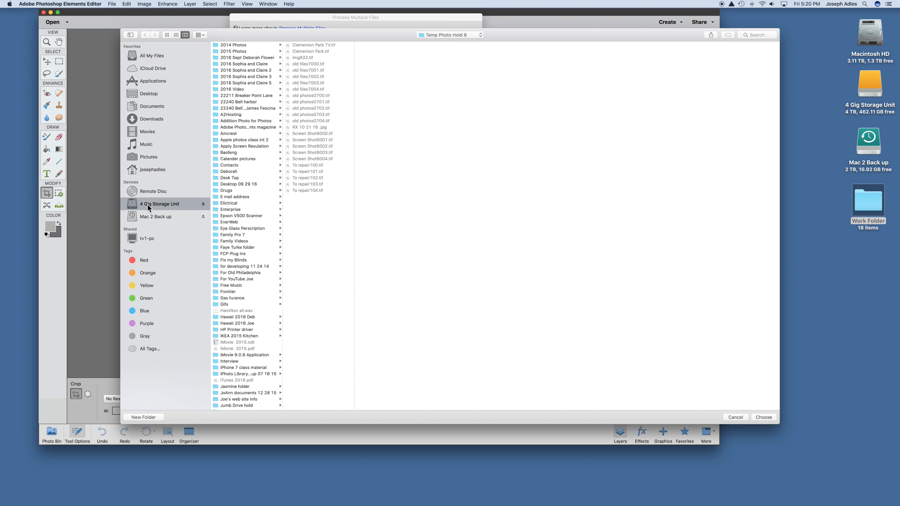
click(145, 95)
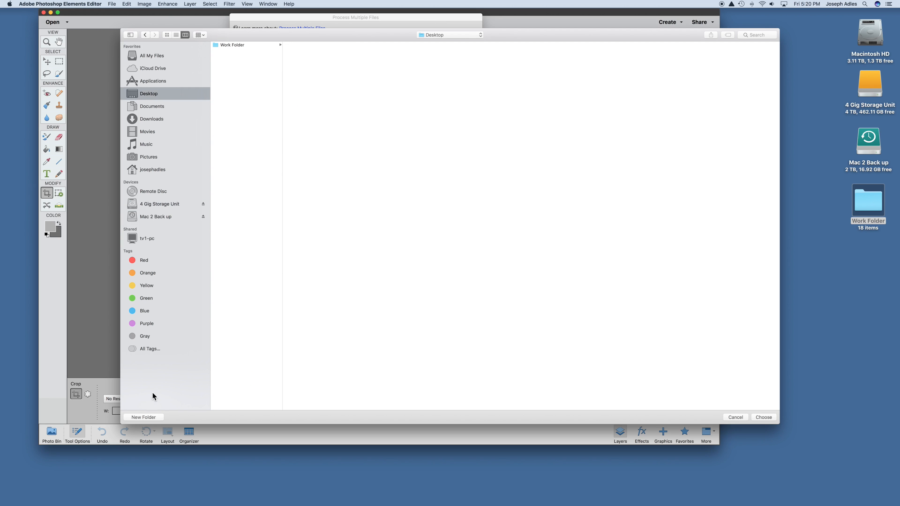
click(149, 417)
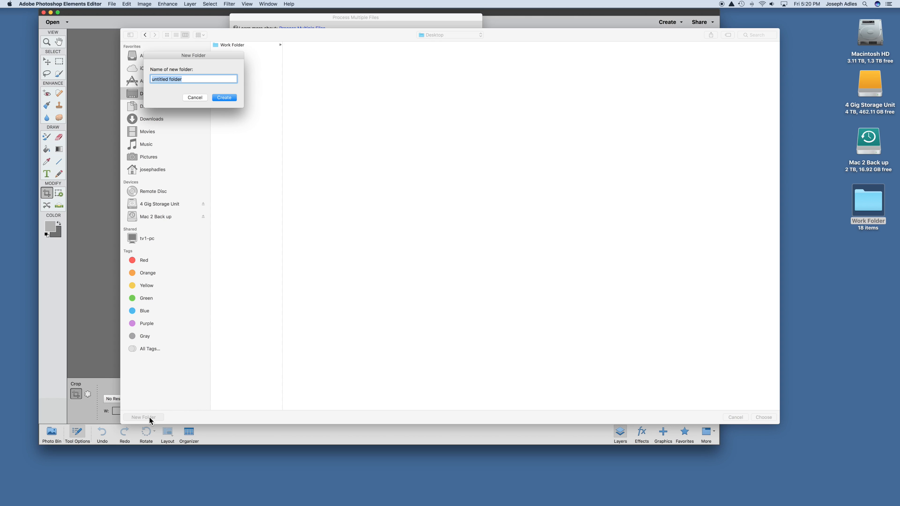
text(Fireworks)
click(225, 96)
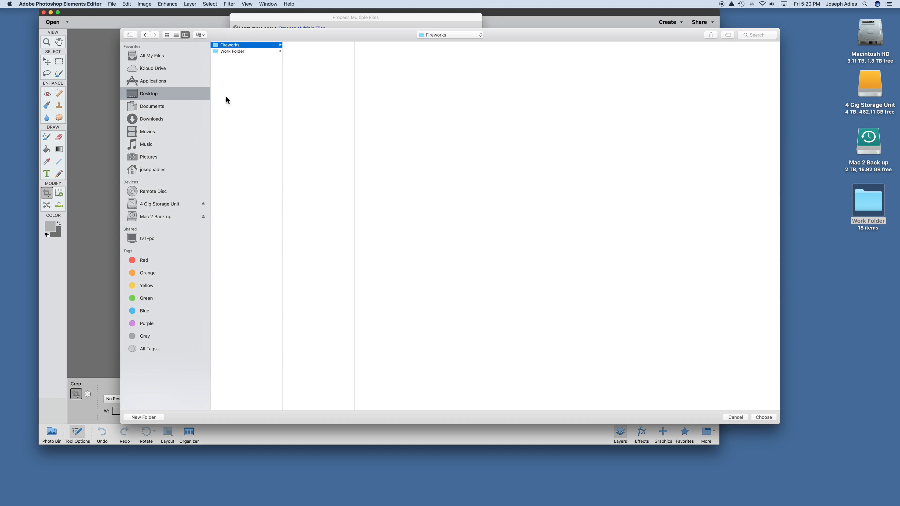
click(766, 417)
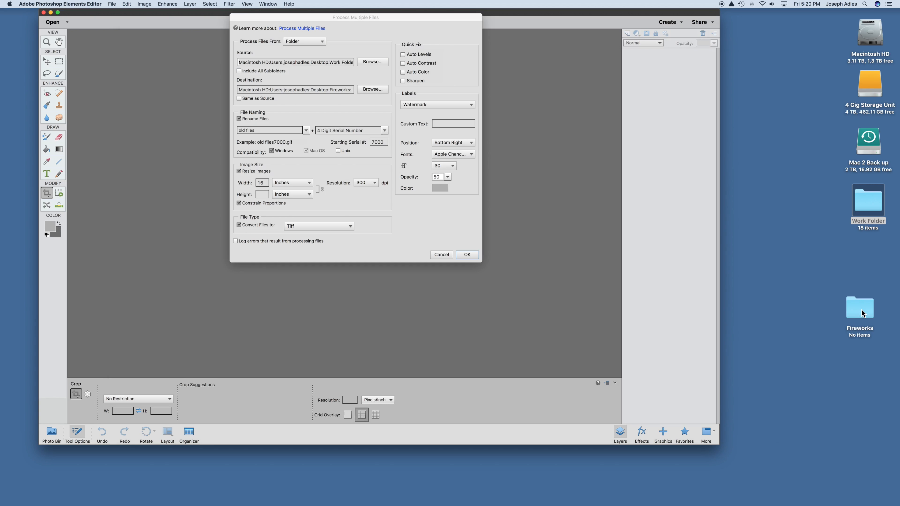
drag(856, 327, 867, 294)
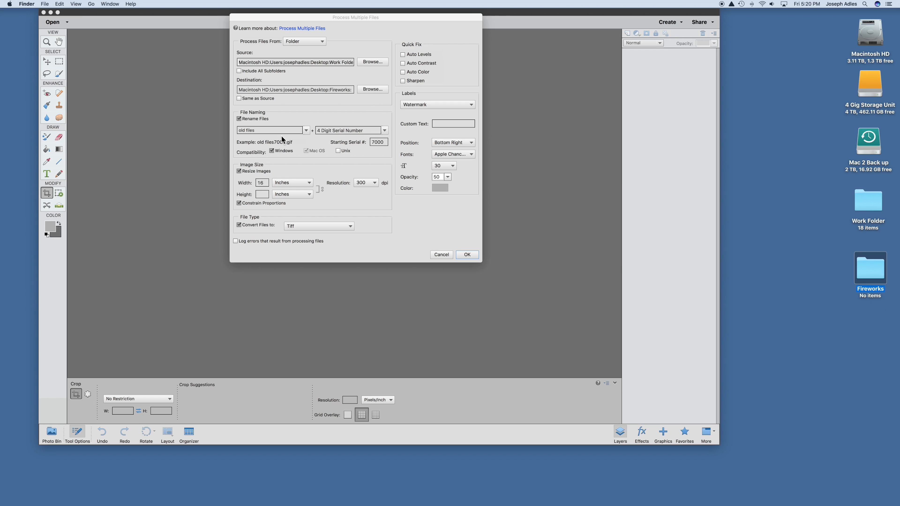
Step: Set the file renaming scheme to Fireworks followed by a 2 Digit Serial Number
click(296, 131)
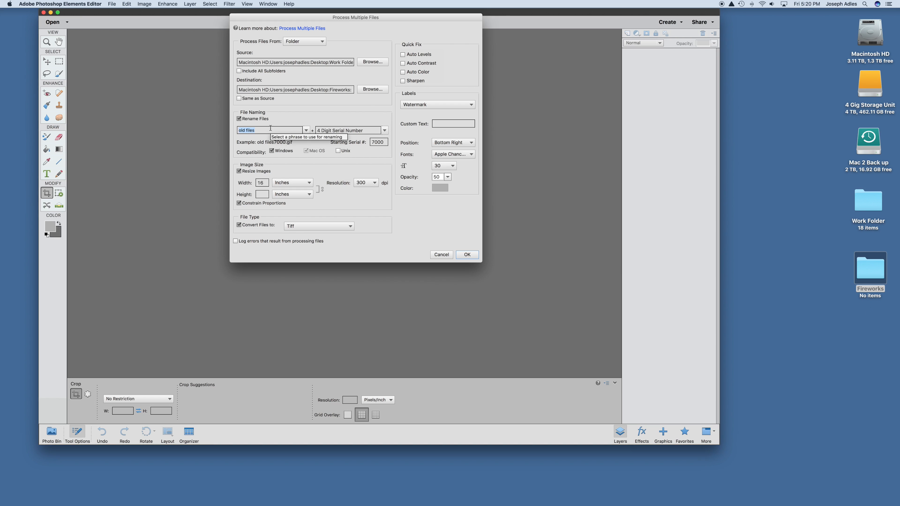
text(F)
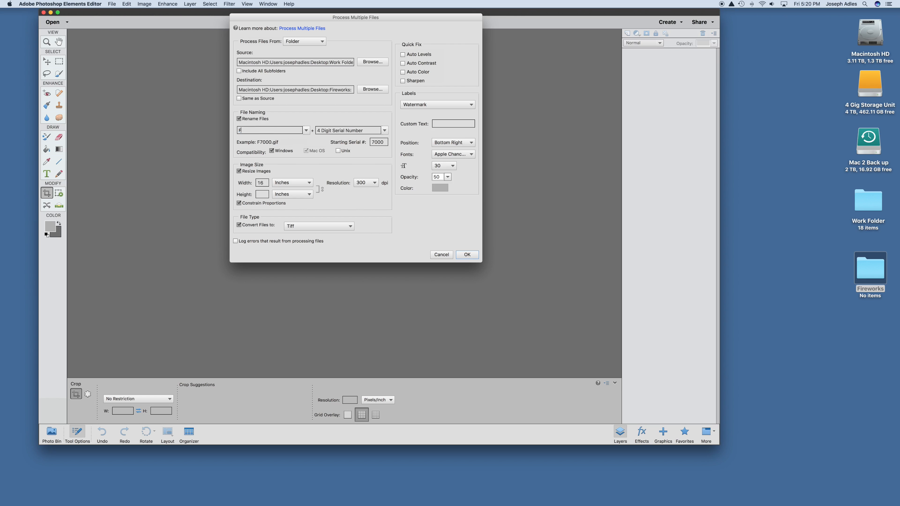
text(ireworks)
click(383, 130)
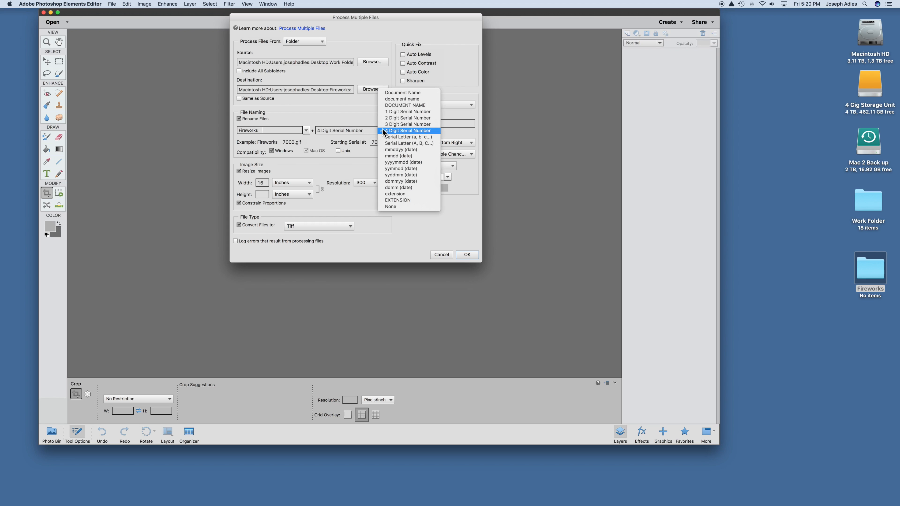
click(399, 117)
Step: Try to set the starting serial number to 20, clearing the existing entry
double_click(378, 142)
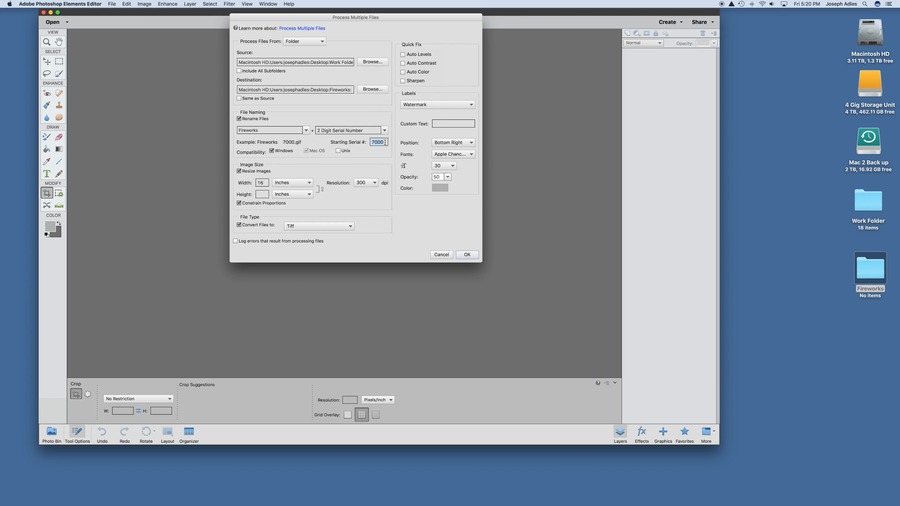
text(20)
key(Down)
key(Down)
key(Down)
key(BackSpace)
Step: Try to set the image width to 12 inches and set the resolution to 200 dpi
double_click(263, 183)
text(22)
double_click(266, 182)
text(123)
key(BackSpace)
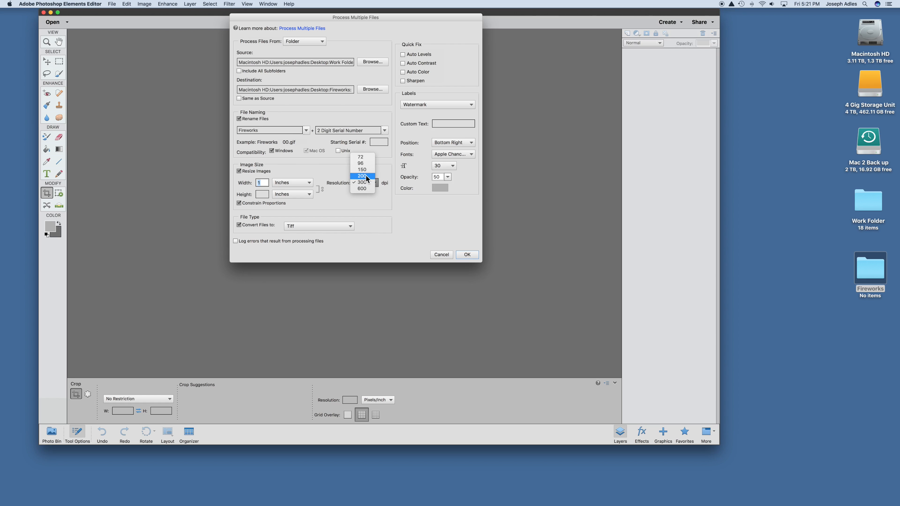
click(368, 176)
Step: Retry a starting serial number of 20 and a width of 12 inches, and cancel the multiple-file processing
click(379, 141)
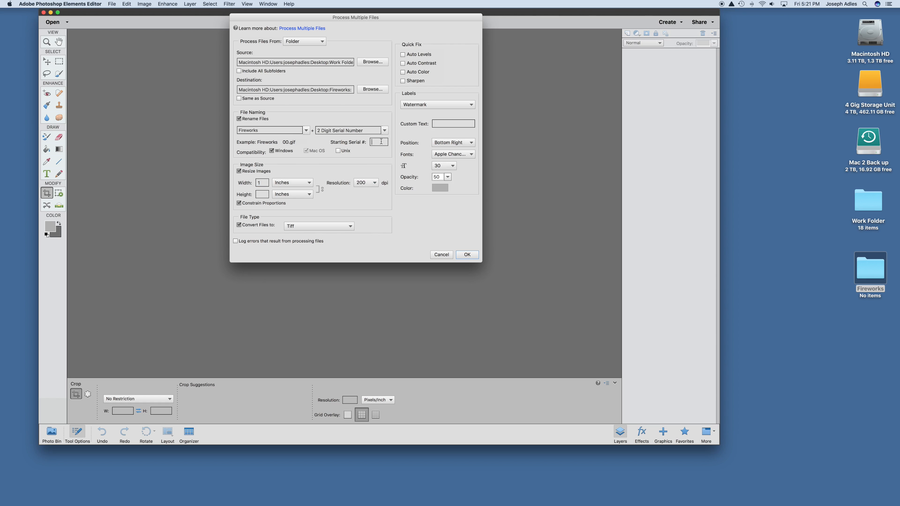
text(20)
double_click(264, 181)
text(12)
scroll(264, 182, down, 9)
click(265, 183)
key(BackSpace)
text(12)
scroll(265, 183, down, 11)
click(448, 254)
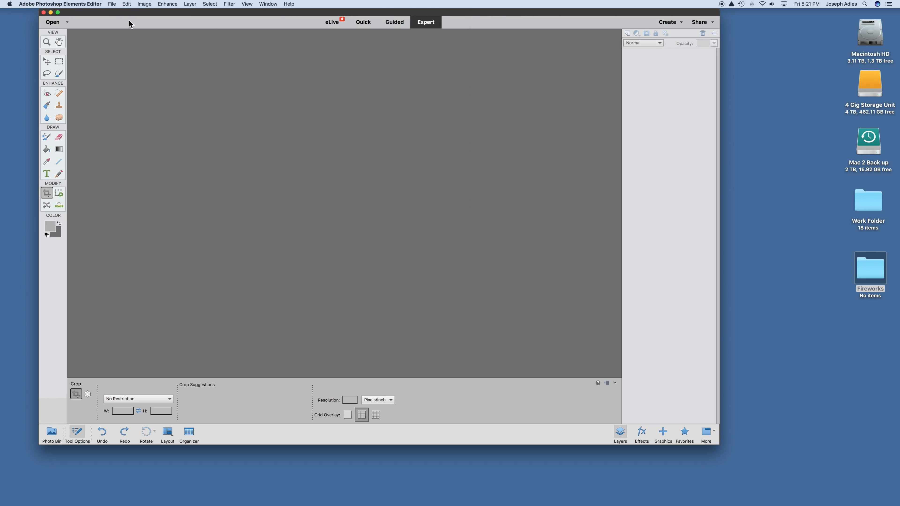
click(850, 299)
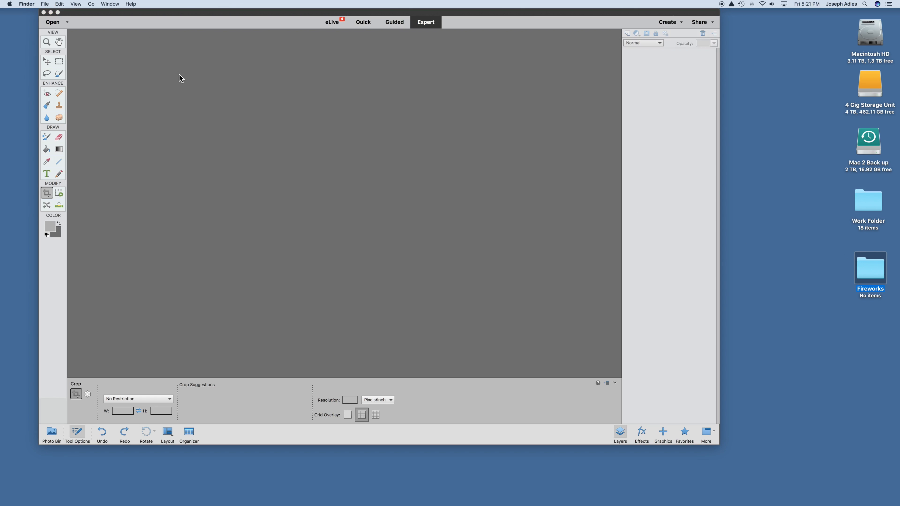
click(46, 4)
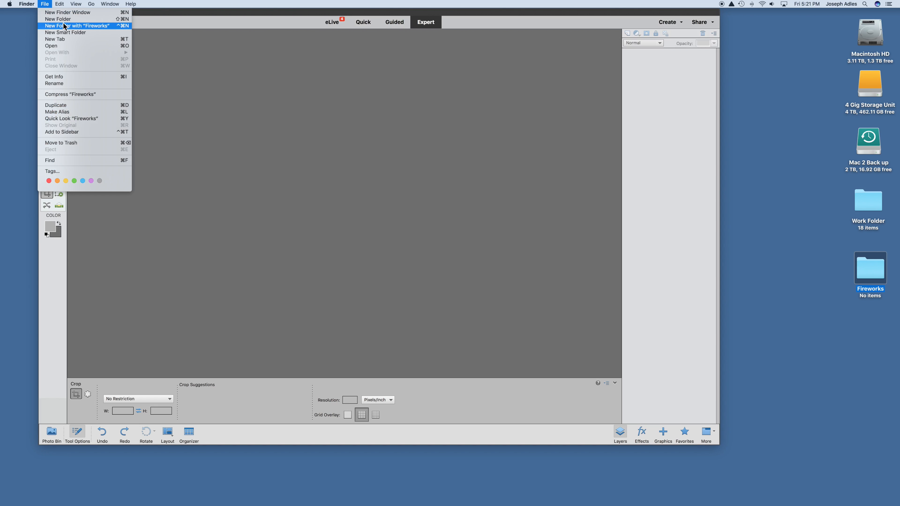
click(227, 129)
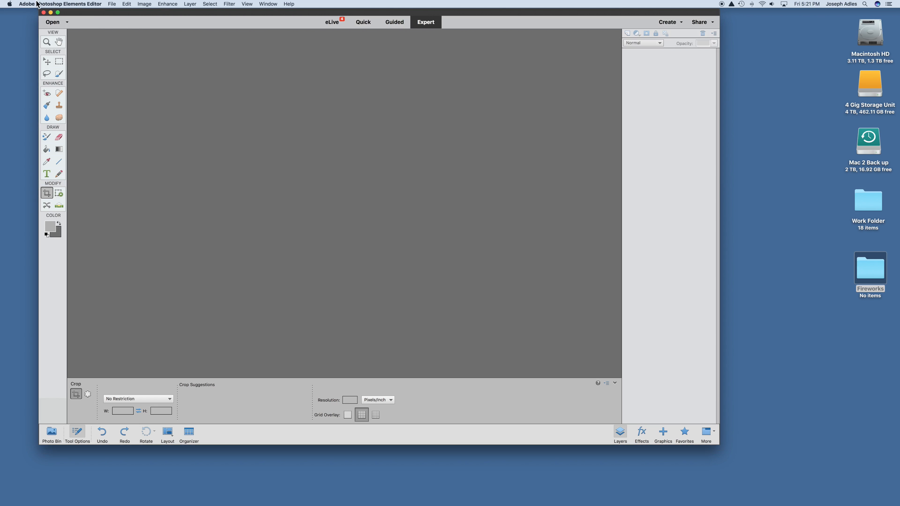
click(110, 4)
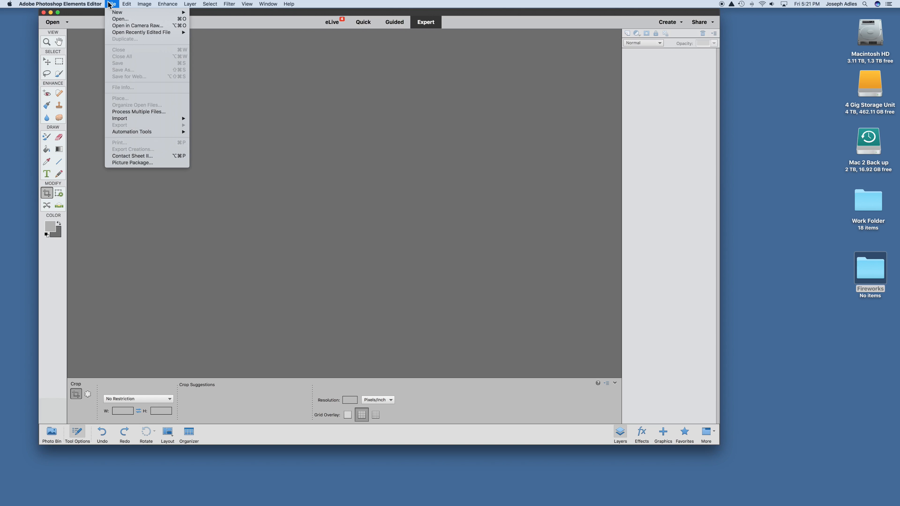
click(137, 112)
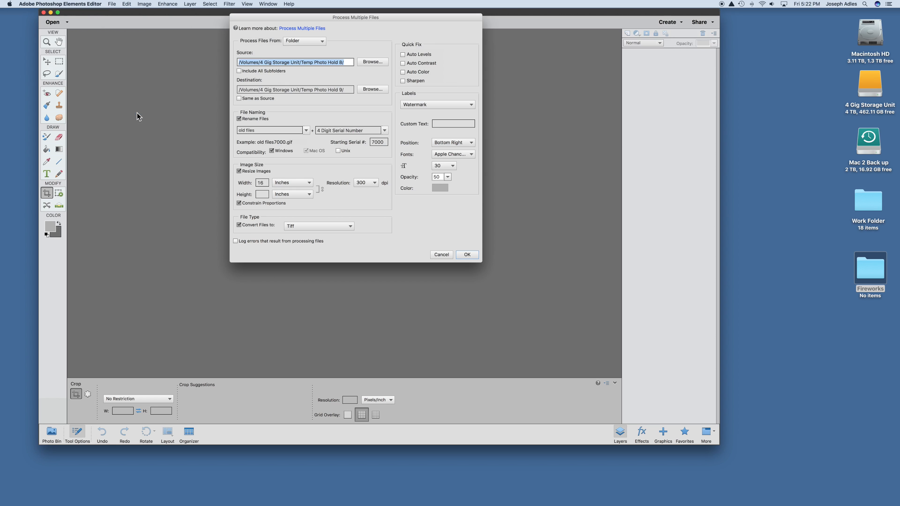
click(439, 254)
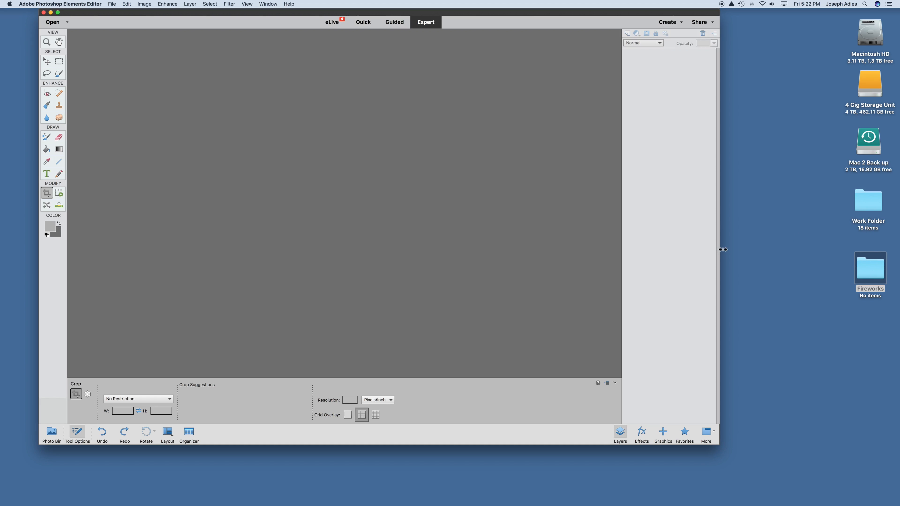
Step: Move the Fireworks folder on the desktop to the Trash
right_click(869, 274)
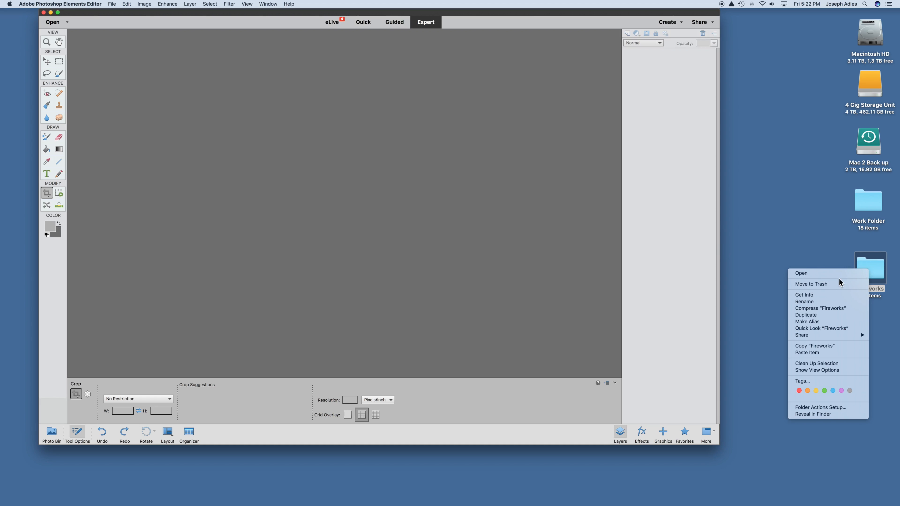
click(826, 283)
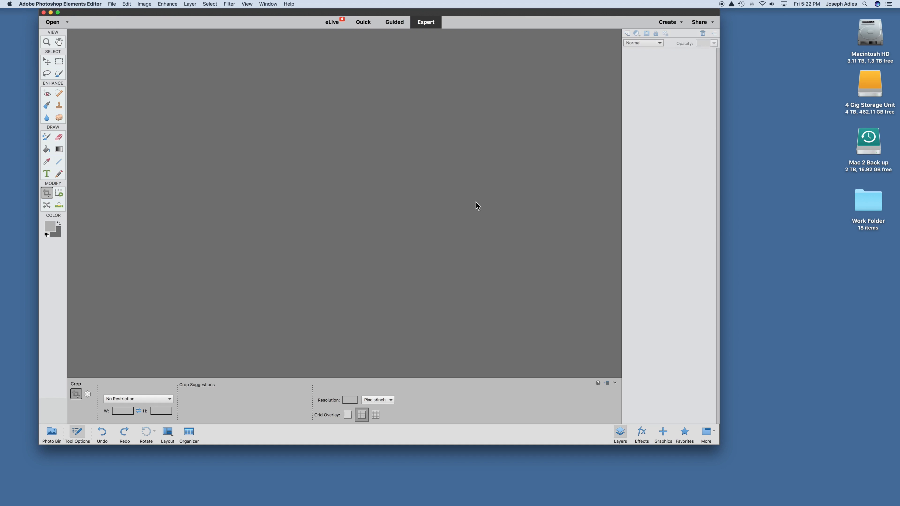
Step: Open Work Folder on the desktop and preview the photos July 4th 6002.tif and July 4th 6017.tif
double_click(864, 202)
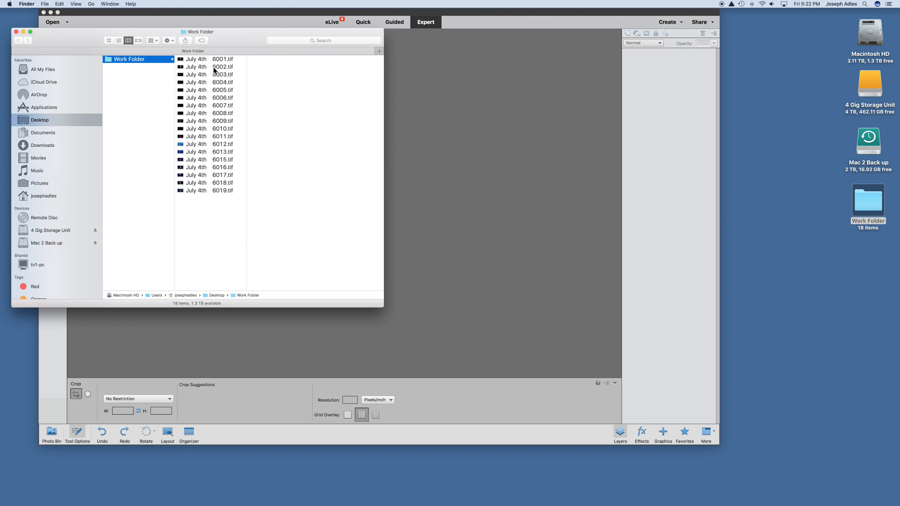
click(213, 67)
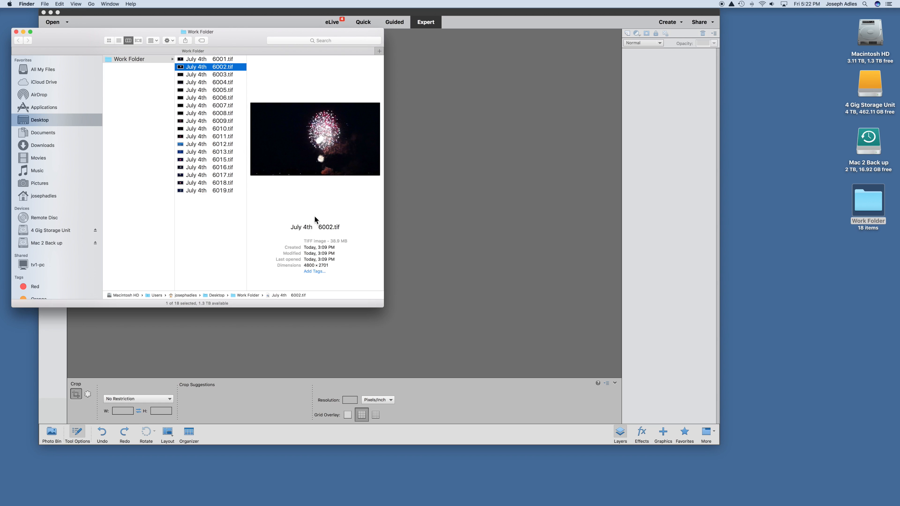
click(217, 175)
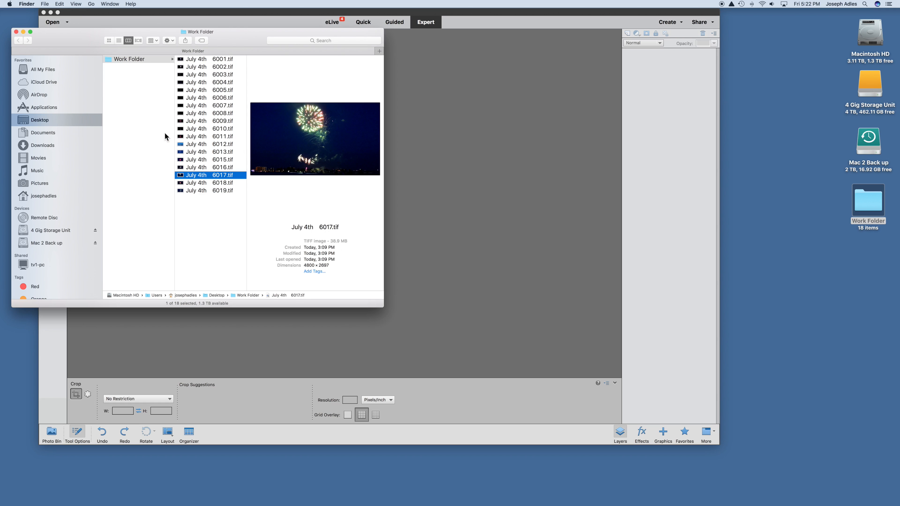
Step: Check the file information of Work Folder, and close the information and folder windows
right_click(127, 57)
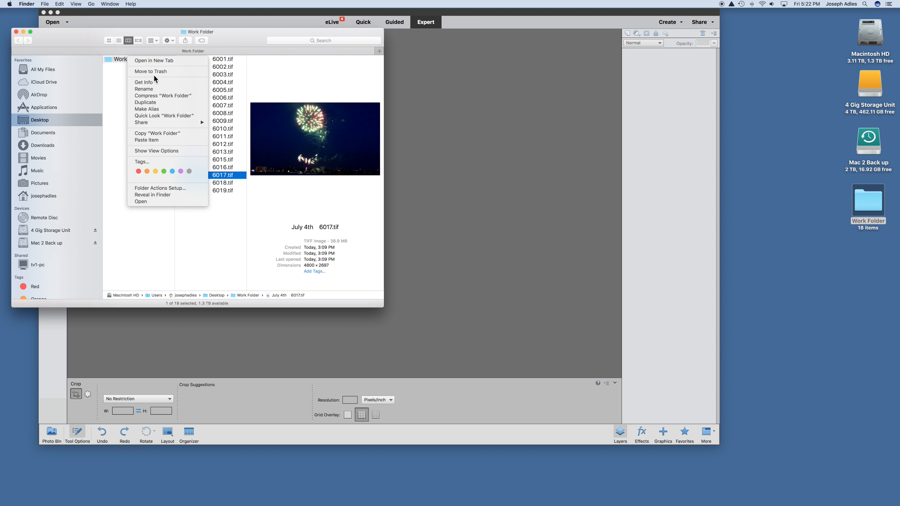
click(152, 81)
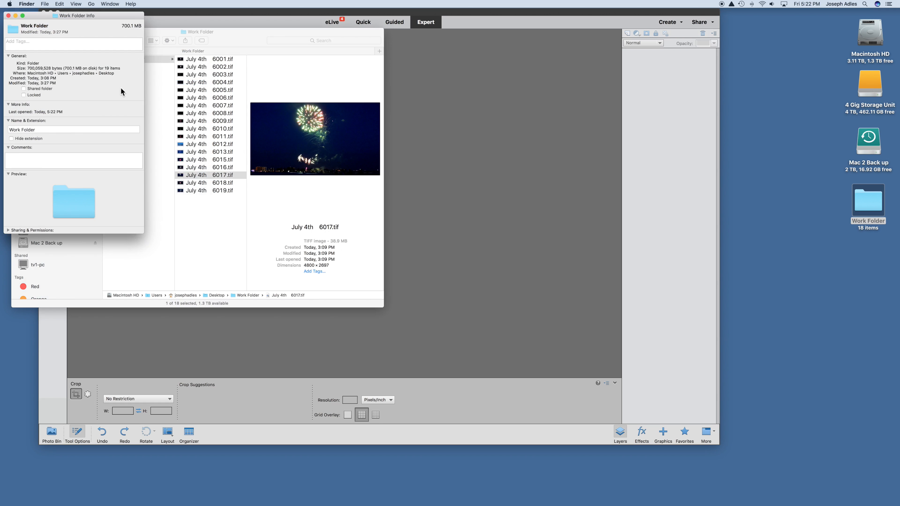
click(8, 15)
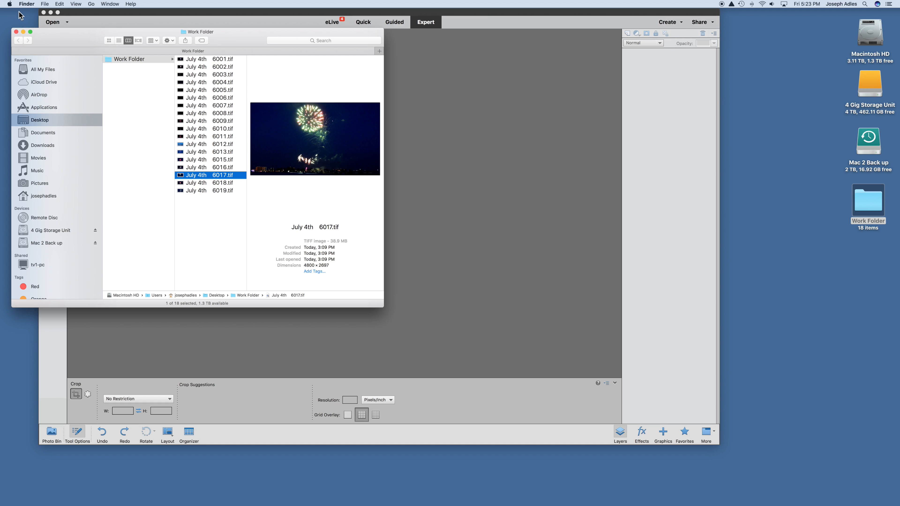
click(15, 32)
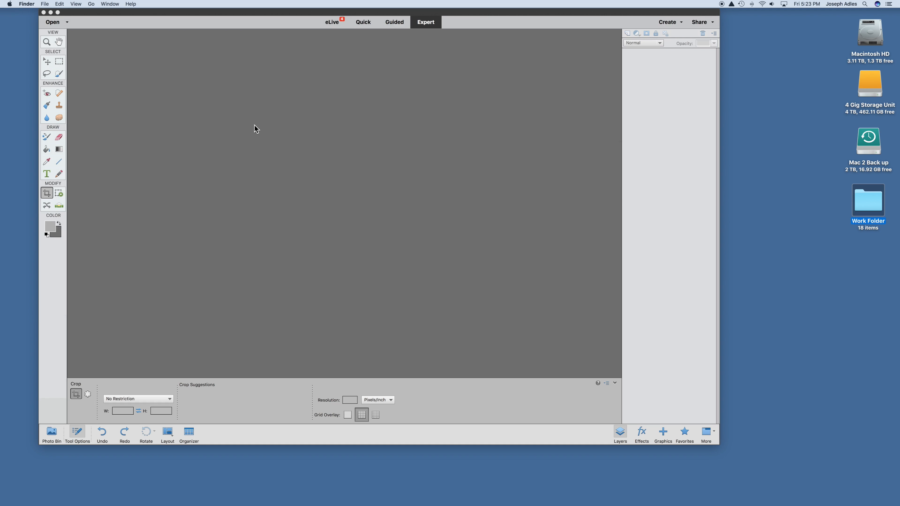
Step: Switch to Photoshop Elements Editor, start Process Multiple Files and set the source to Work Folder on the Desktop
click(118, 66)
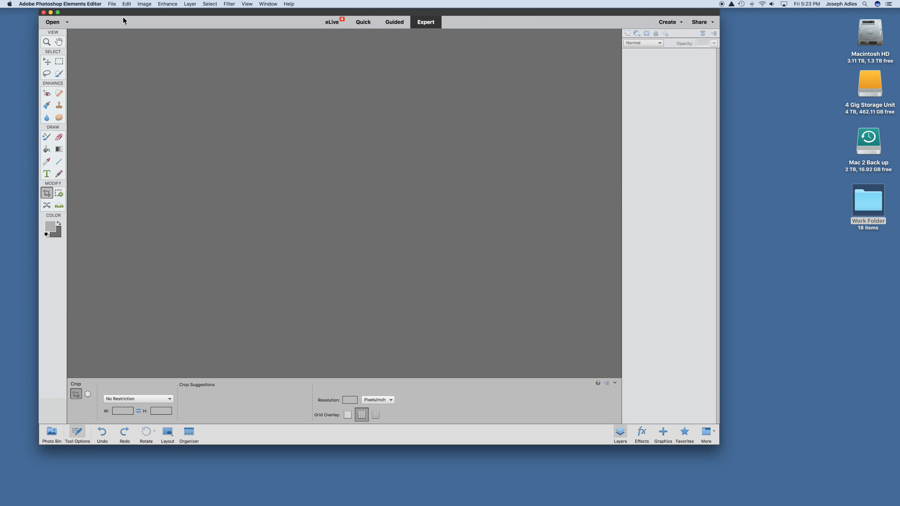
click(112, 4)
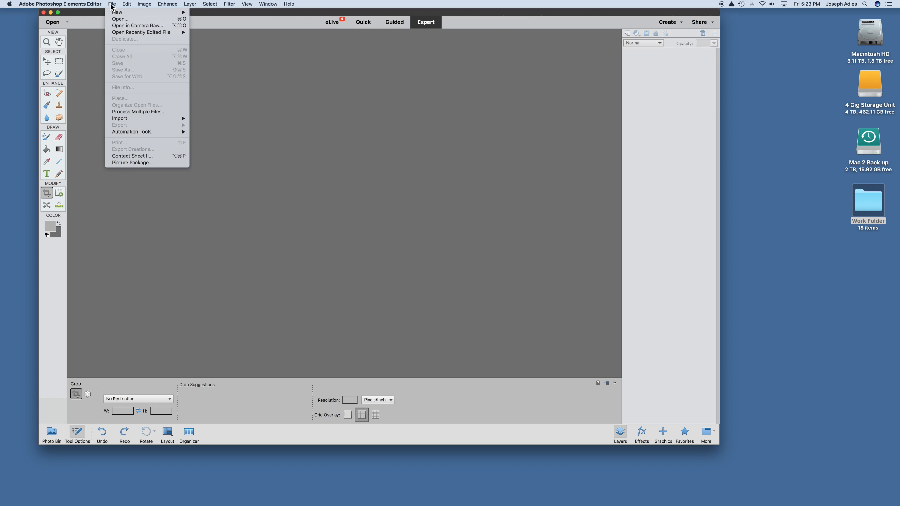
click(145, 112)
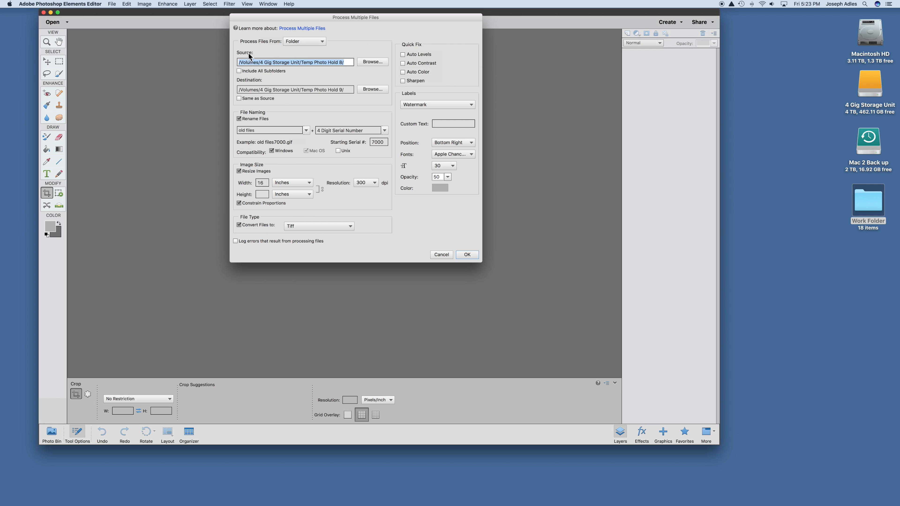
click(372, 62)
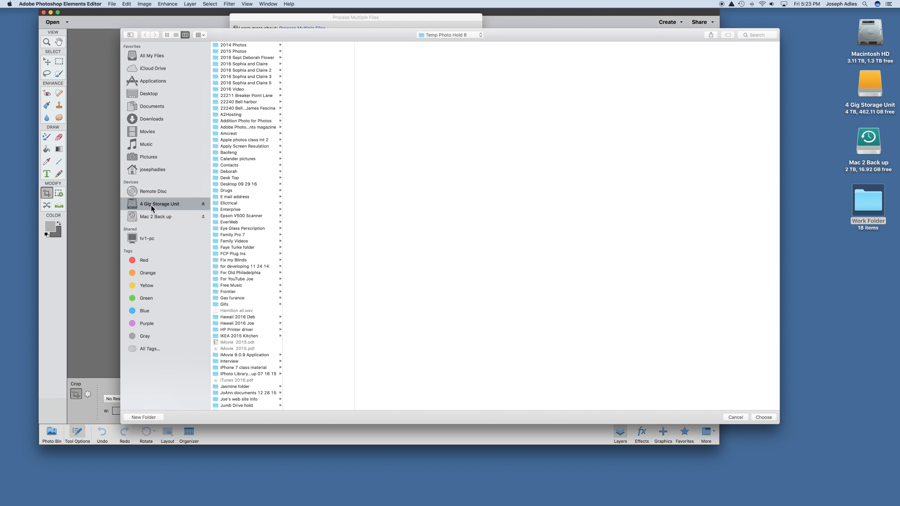
click(153, 94)
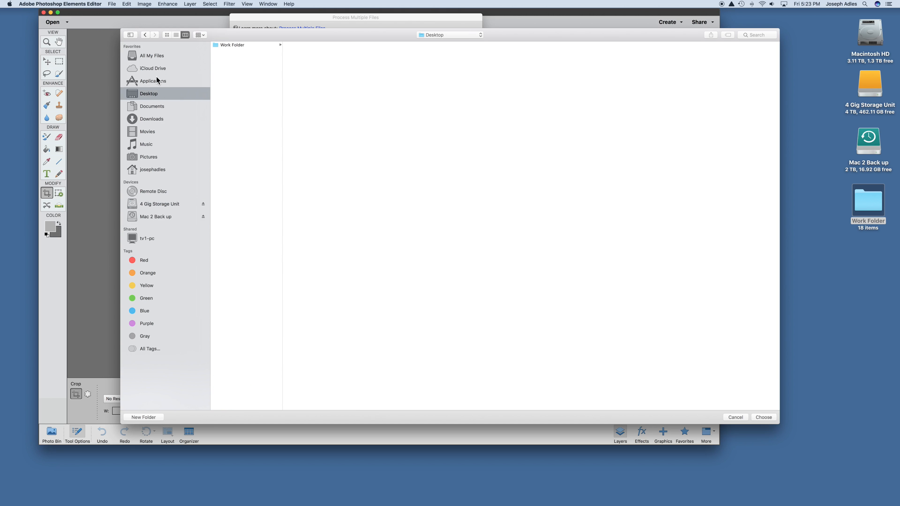
click(227, 45)
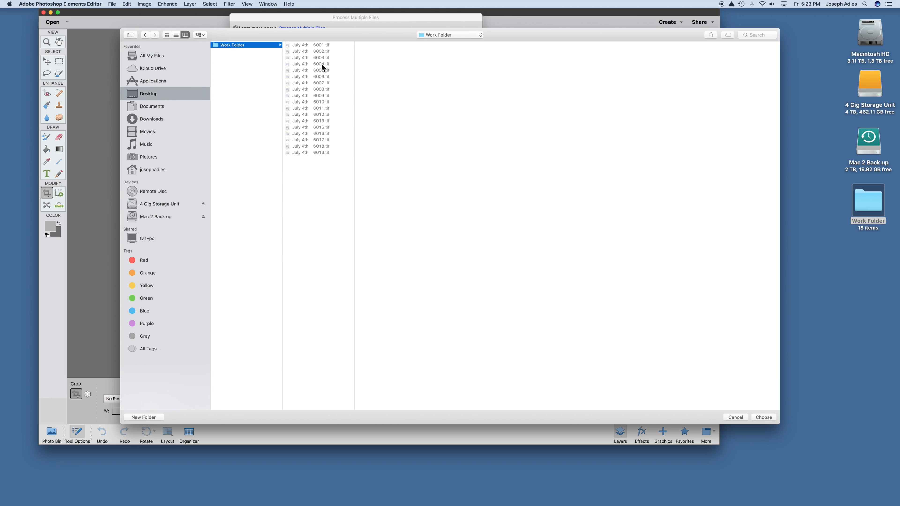
click(770, 418)
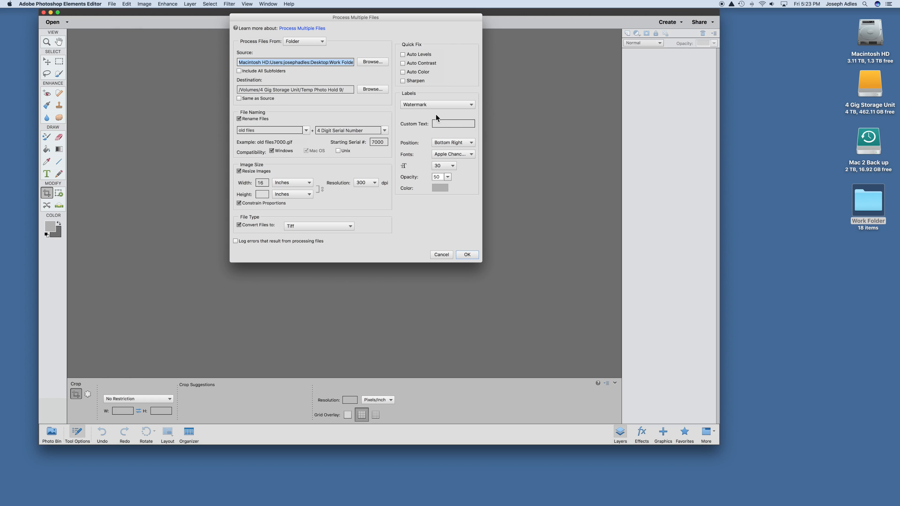
Step: Create a new folder named Fireworks on the Desktop and set it as the destination
click(374, 88)
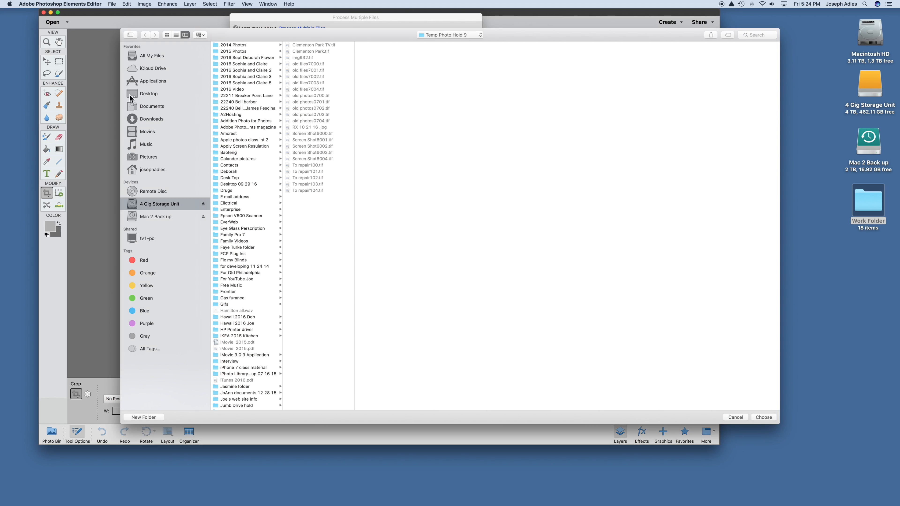
click(144, 94)
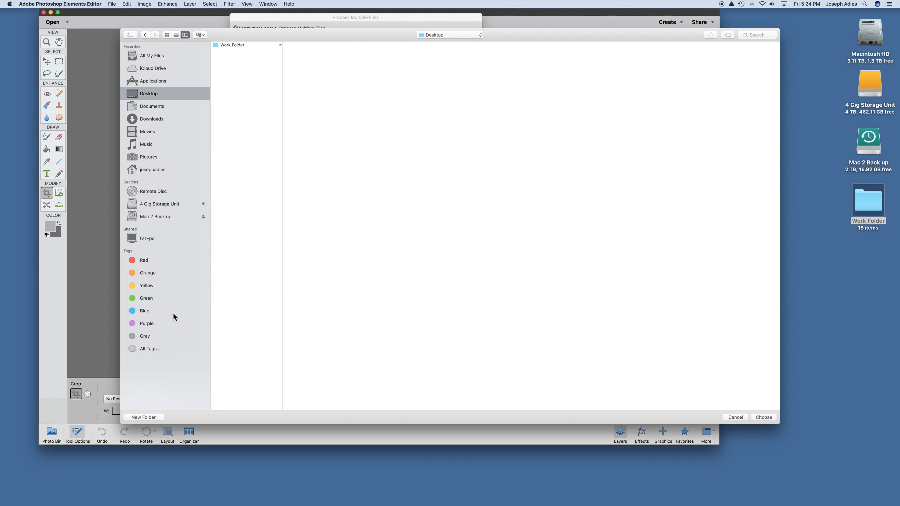
click(147, 418)
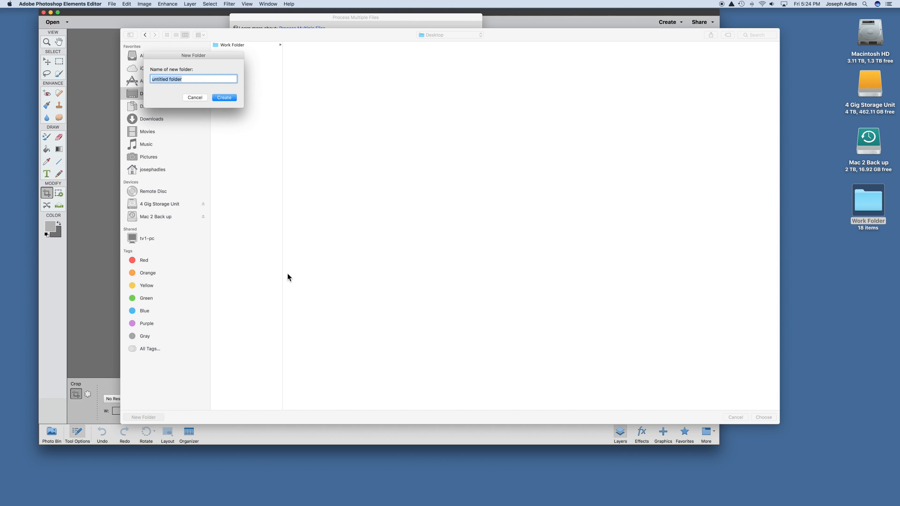
text(Fireworks)
click(224, 98)
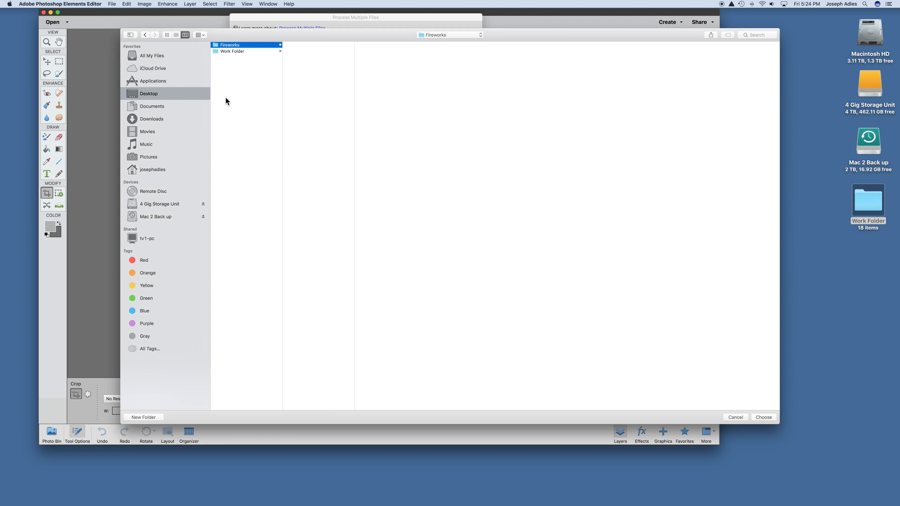
click(764, 416)
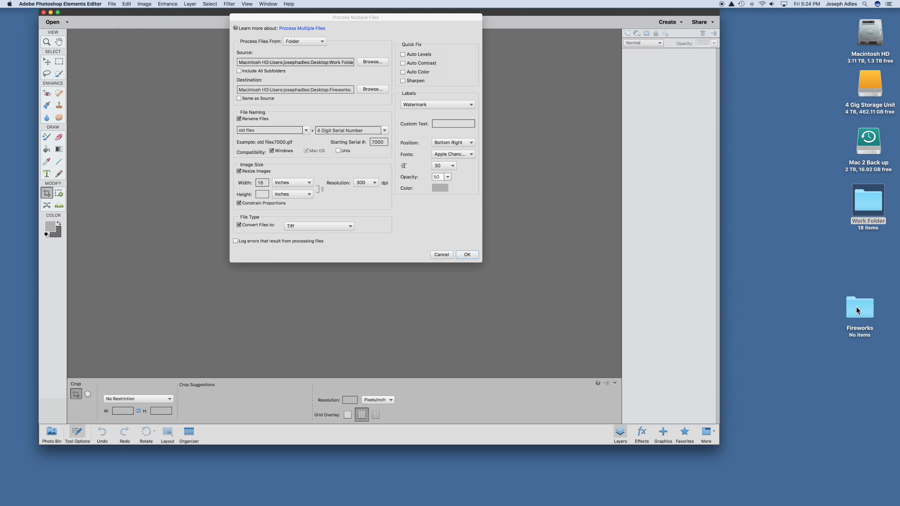
Step: Set the file naming to Fireworks plus a 2 Digit Serial Number, with a starting serial number of 17
click(264, 129)
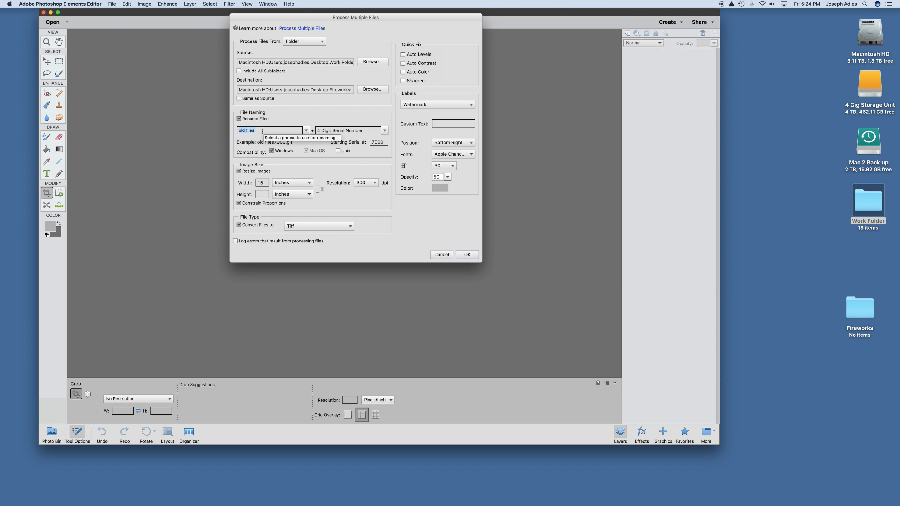
text(F)
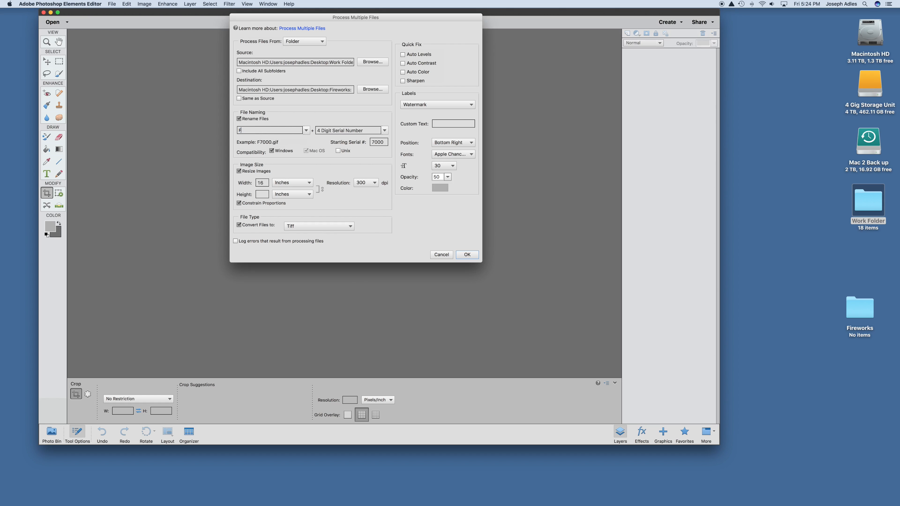
text(ireworks)
click(384, 130)
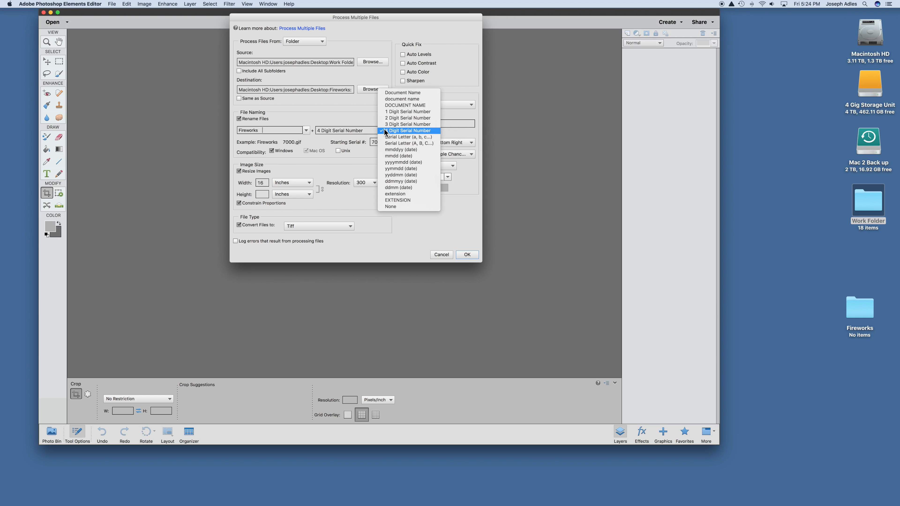
click(394, 121)
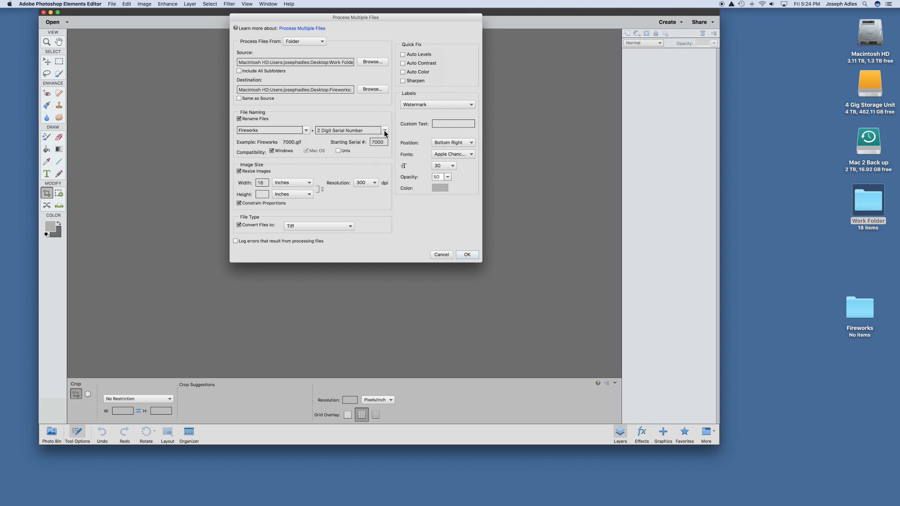
double_click(385, 142)
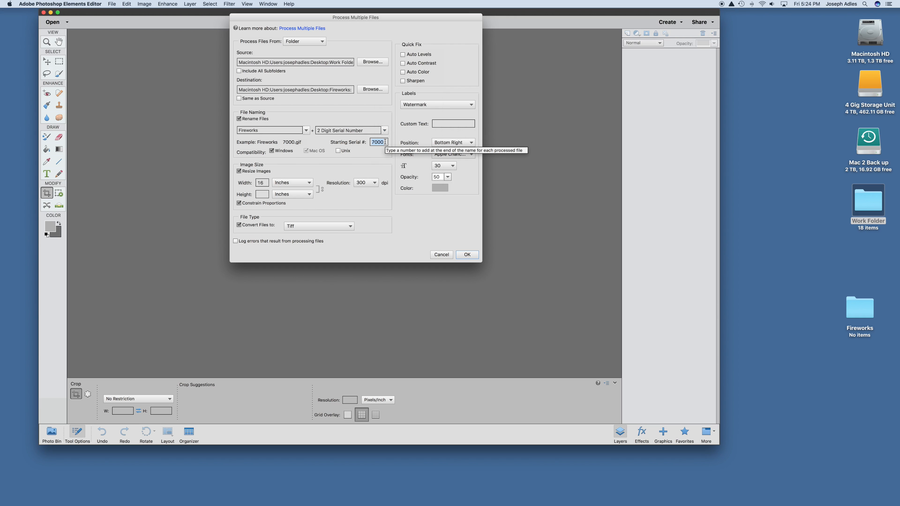
text(20)
scroll(384, 142, down, 3)
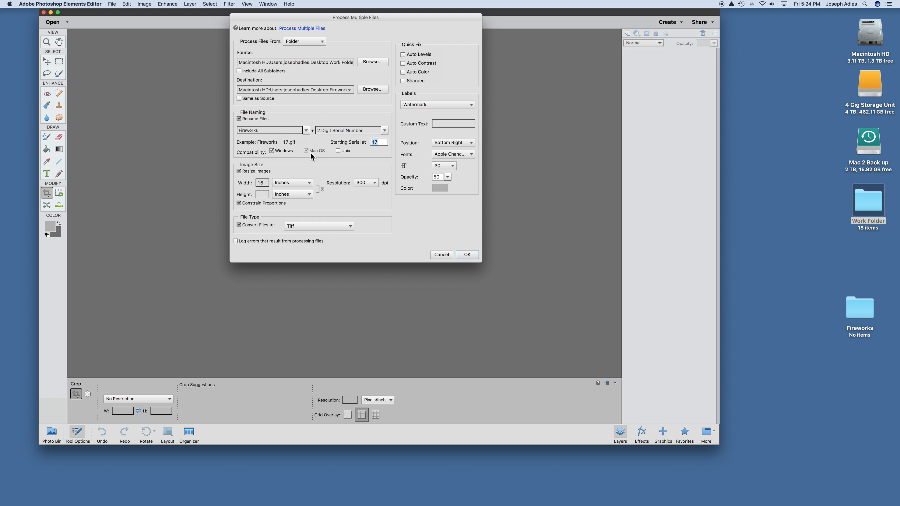
Step: Set the resized images to a width of 12 inches and a resolution of 200 dpi
click(267, 183)
scroll(267, 182, down, 4)
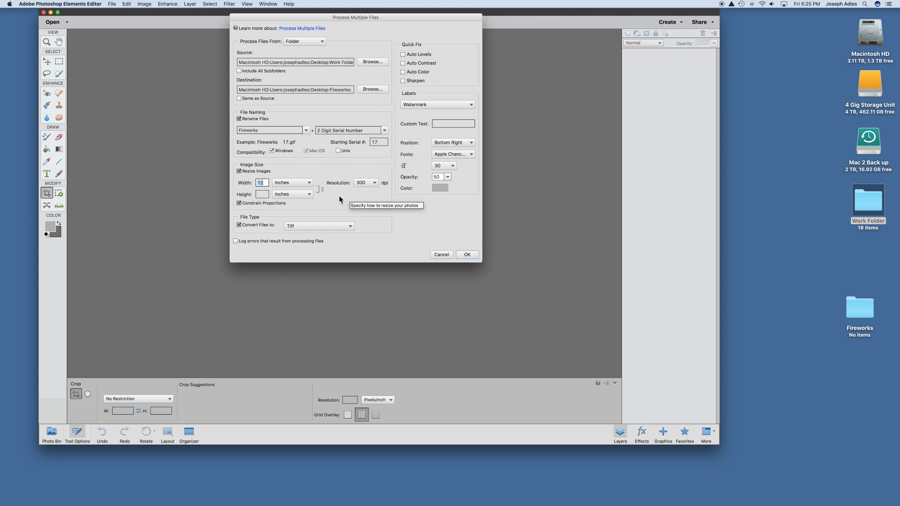
click(375, 186)
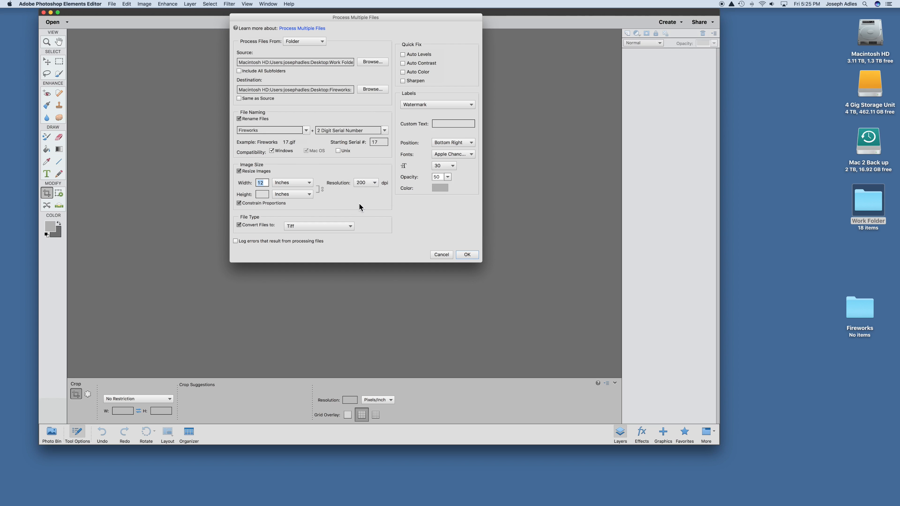
Step: Set the file type for the converted files to JPEG High Quality
click(351, 226)
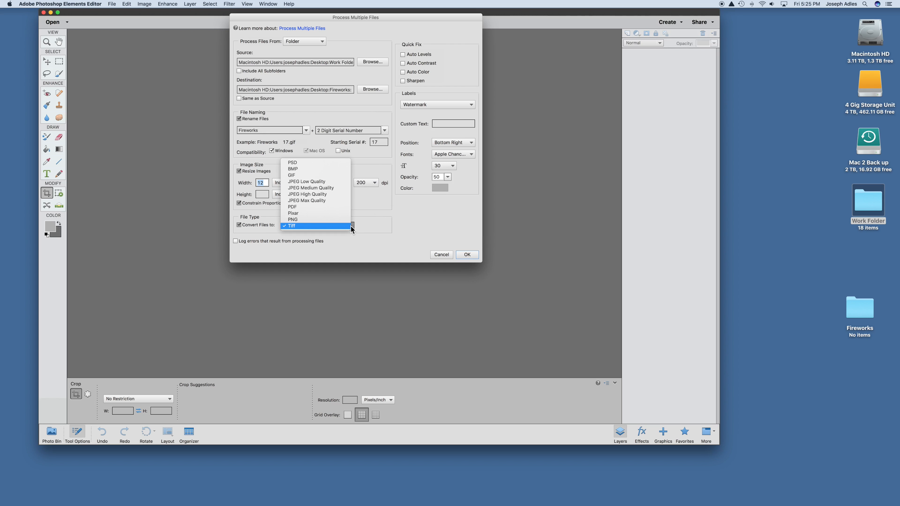
click(325, 195)
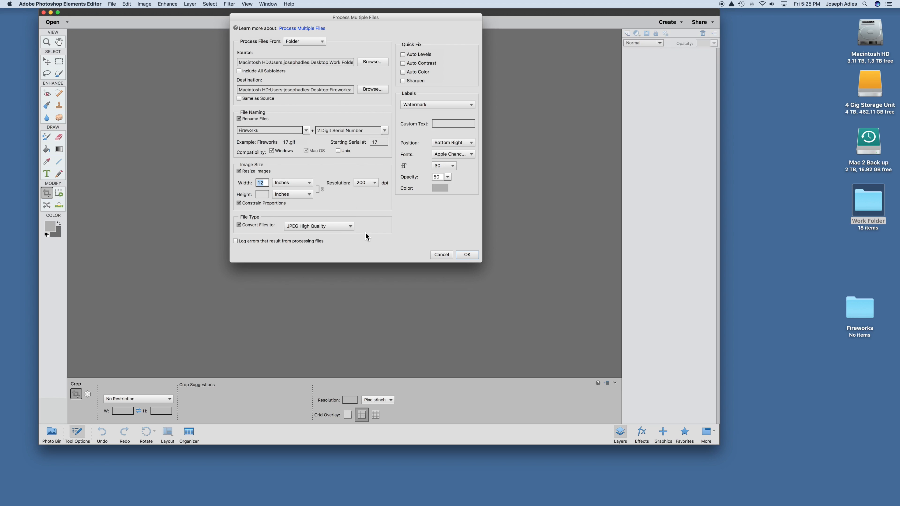
click(351, 225)
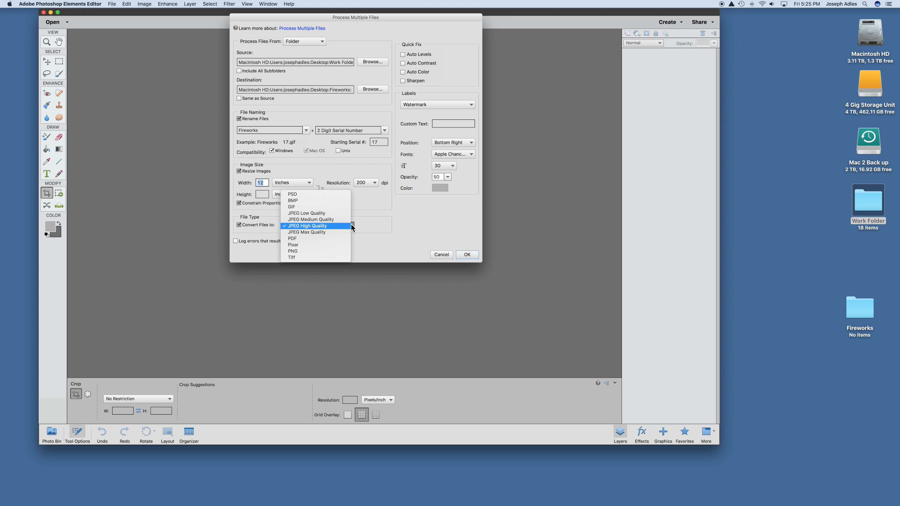
click(371, 248)
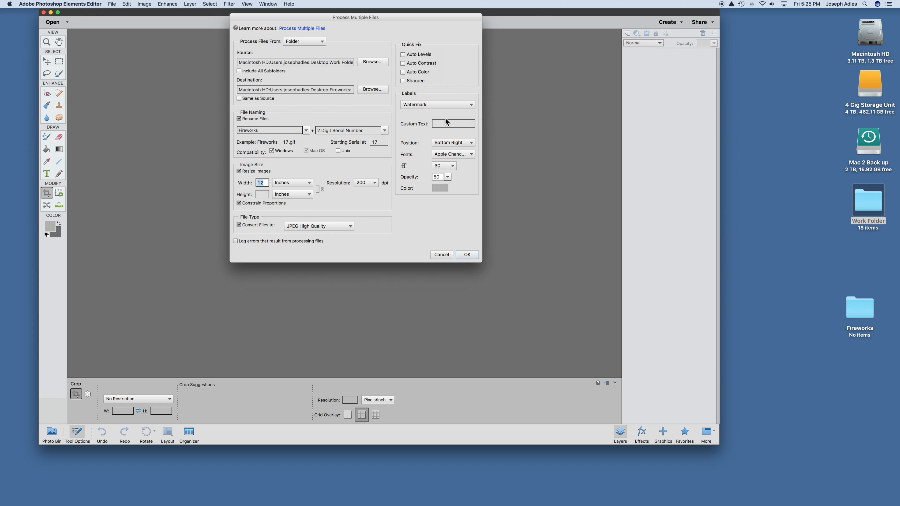
Step: Examine the watermark's custom text, position, font and text size options
click(441, 123)
click(471, 143)
click(472, 143)
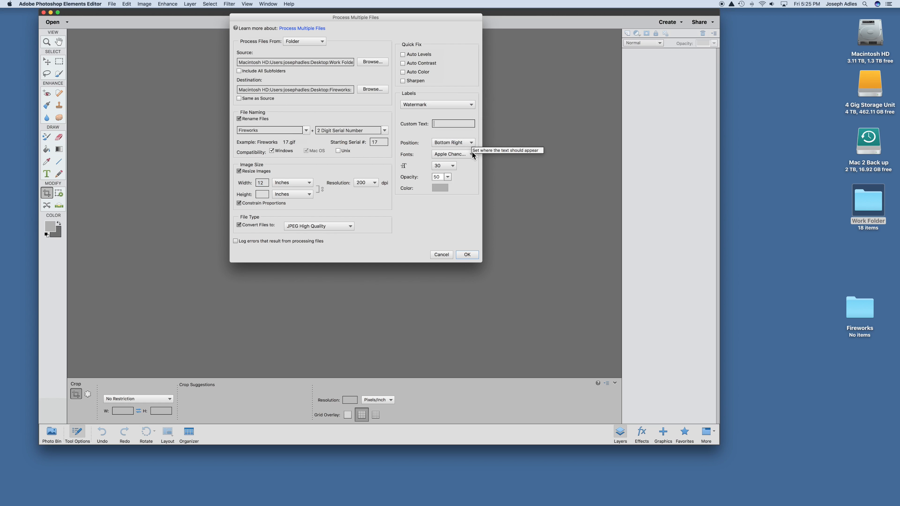
click(472, 152)
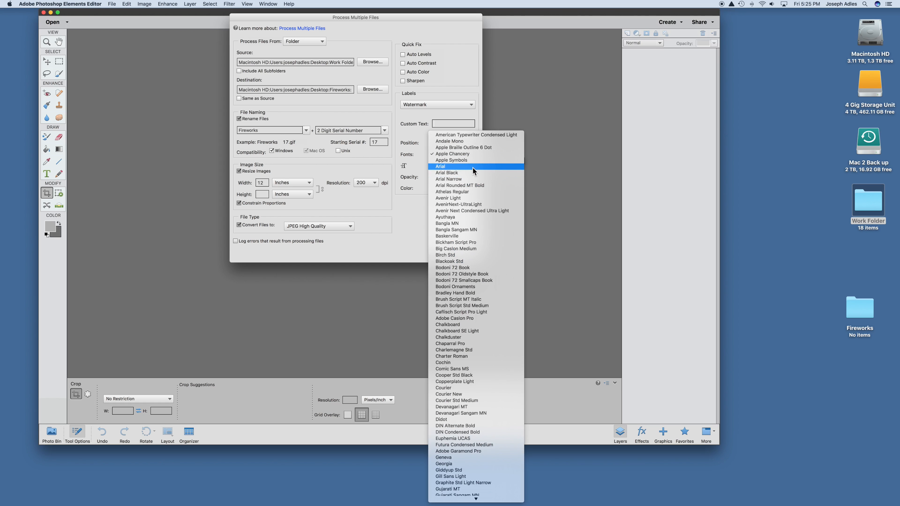
click(553, 162)
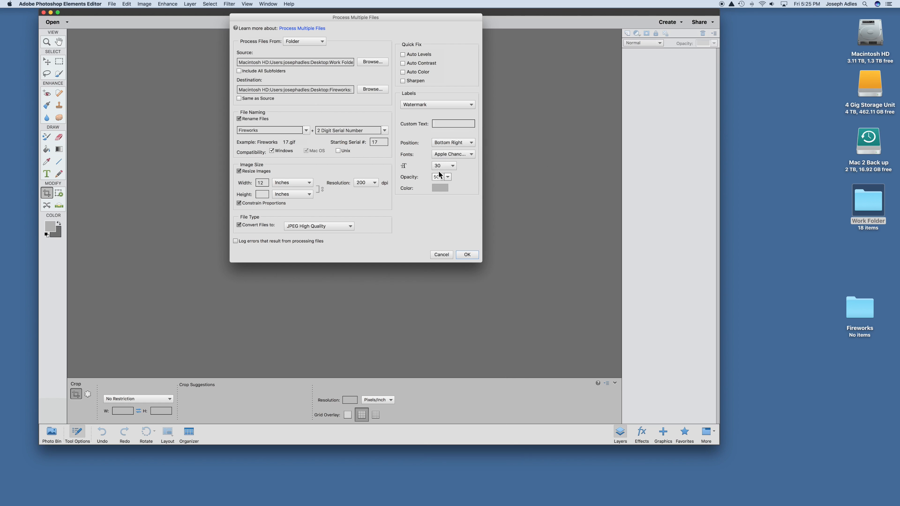
click(453, 166)
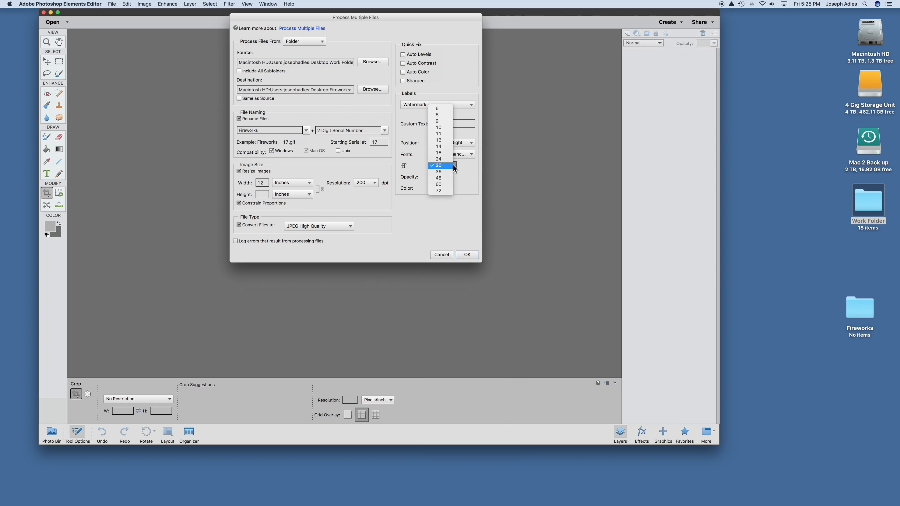
click(453, 165)
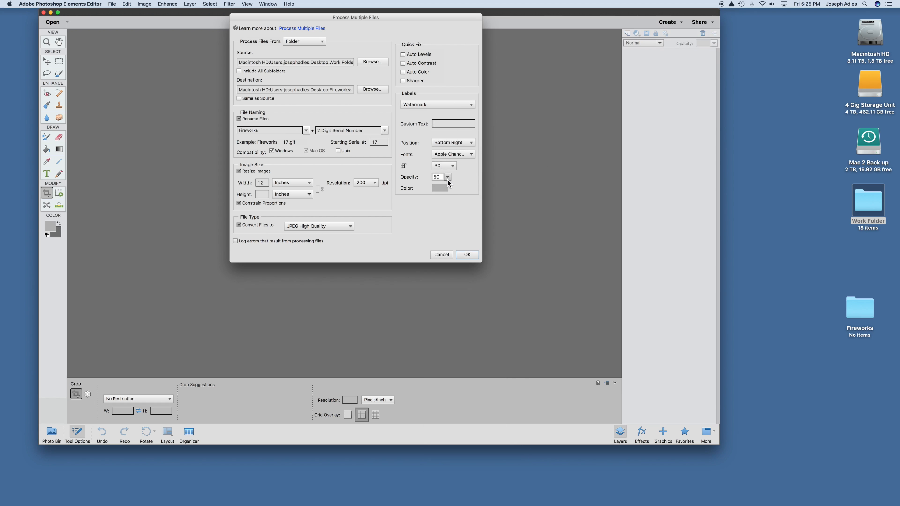
Step: Choose a light gray watermark color, hex bdbebd, and set the watermark opacity to 50
click(442, 186)
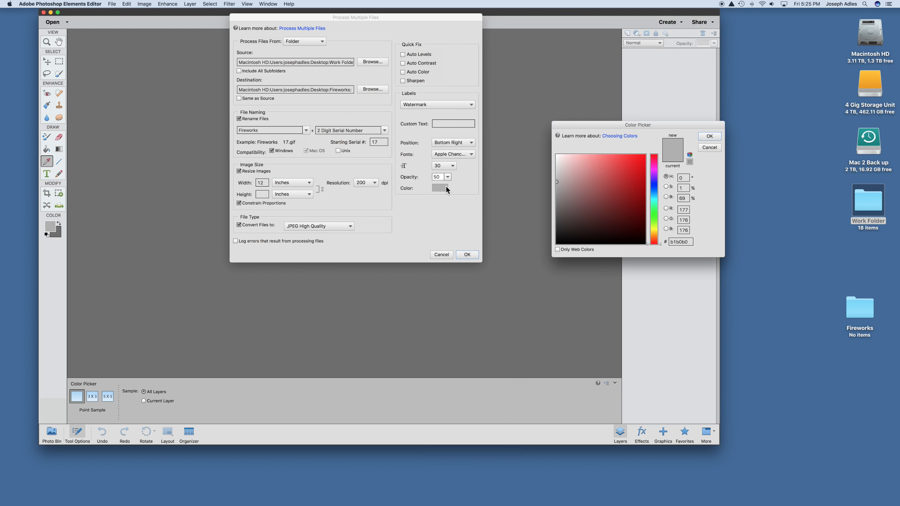
click(651, 212)
click(621, 202)
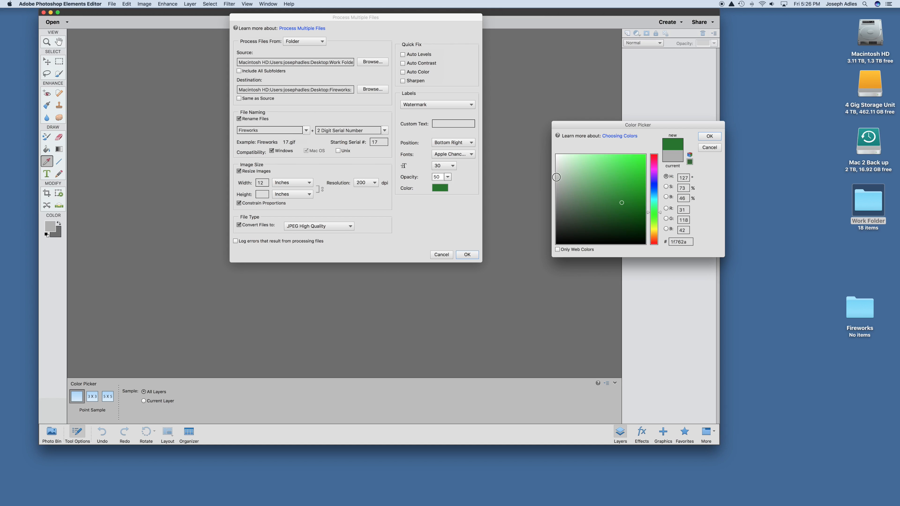
click(556, 176)
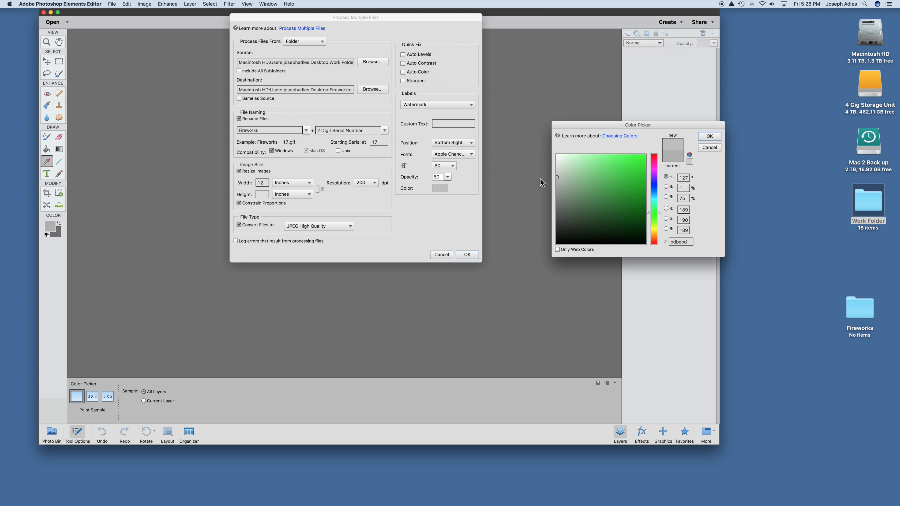
key(Return)
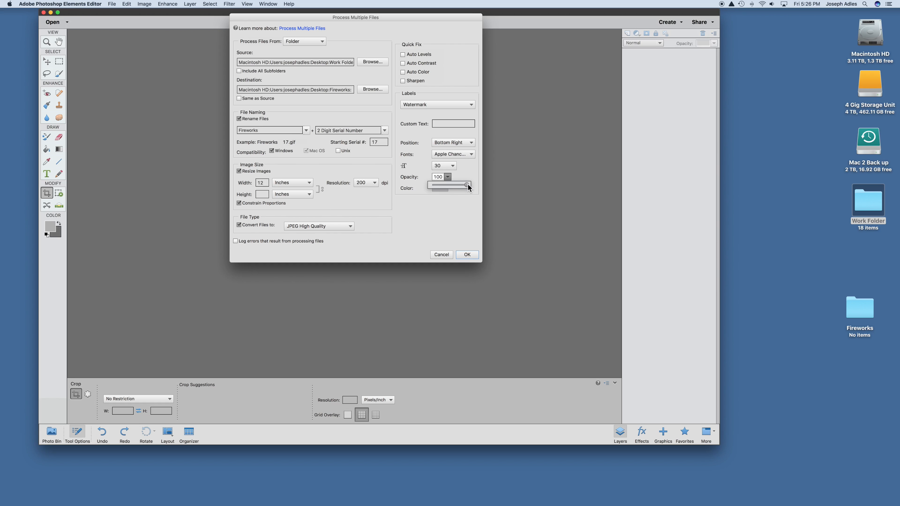
drag(467, 185, 448, 186)
Step: Set the starting serial number to 20 and run the batch processing
double_click(384, 142)
text(20)
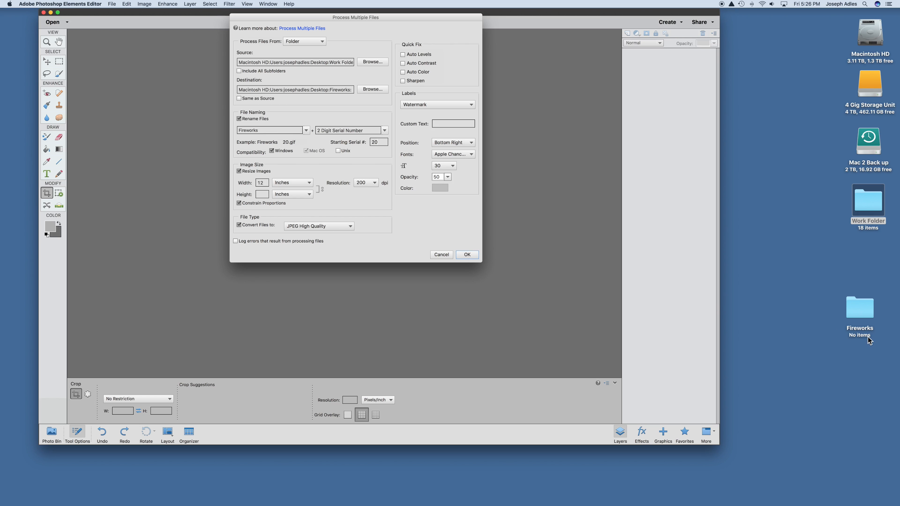
click(473, 255)
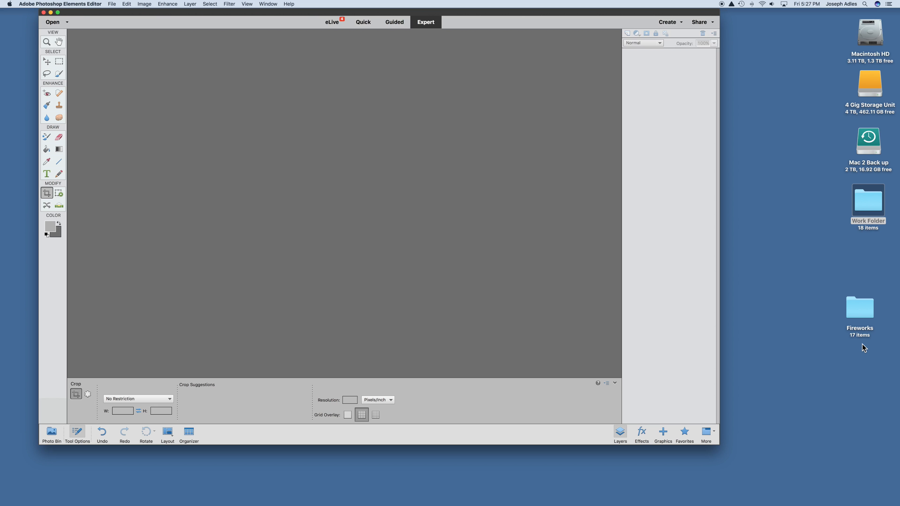
Step: Open the Fireworks folder from the desktop in Finder and enlarge its window to list all the converted files
double_click(859, 315)
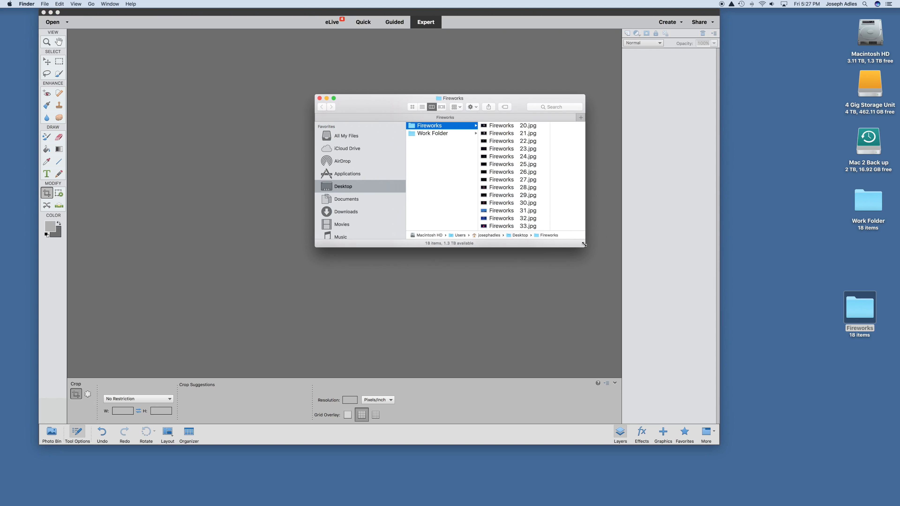
drag(583, 244, 616, 322)
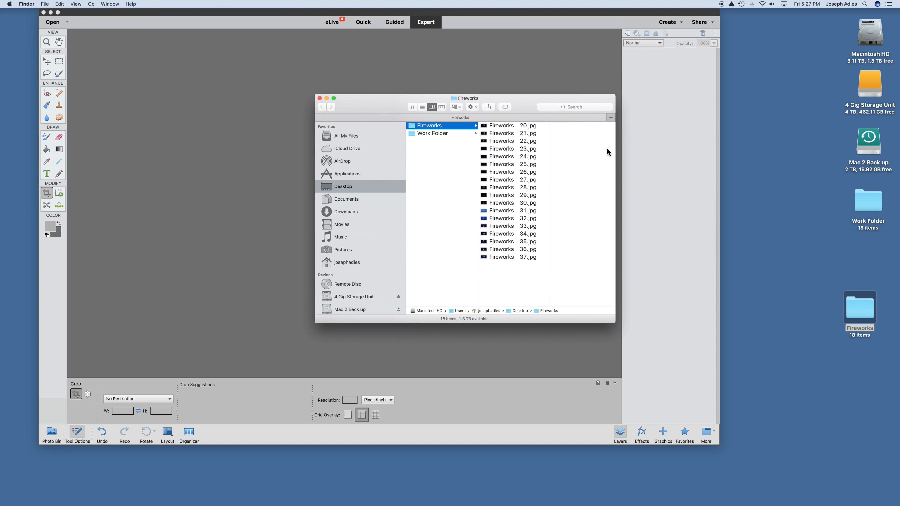
drag(518, 99, 535, 47)
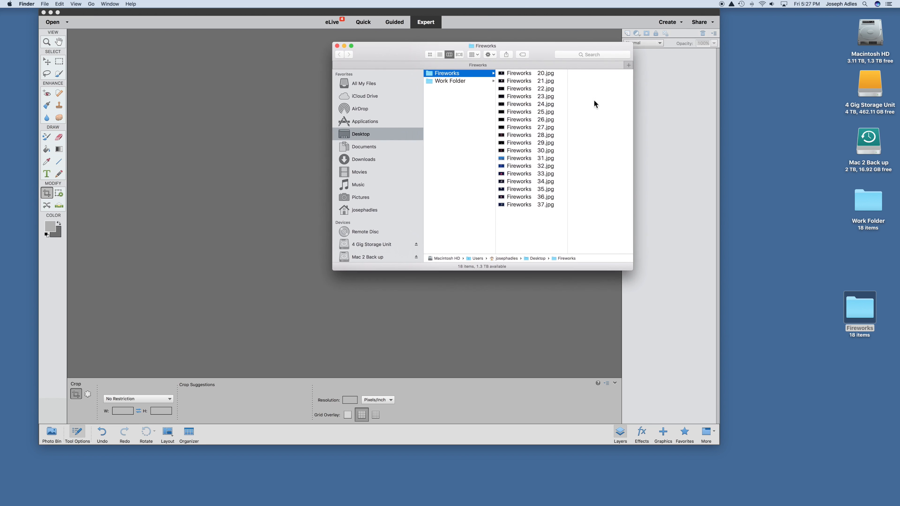
Step: Open Work Folder, minimize the Photoshop Elements Editor window, and arrange the two folder windows side by side
double_click(867, 201)
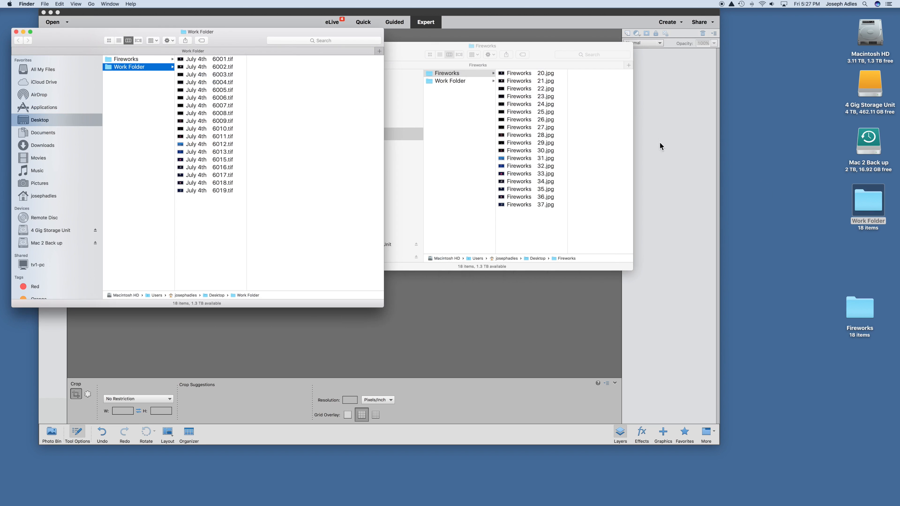
click(419, 37)
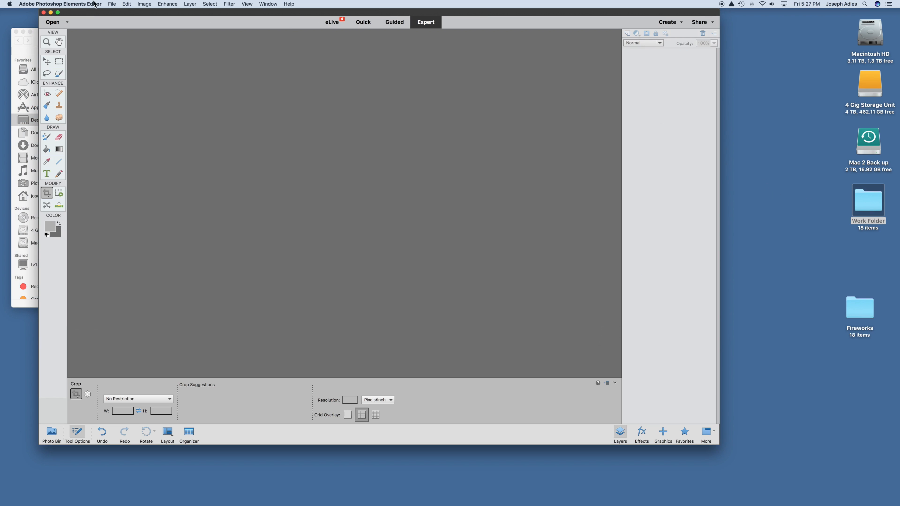
click(50, 12)
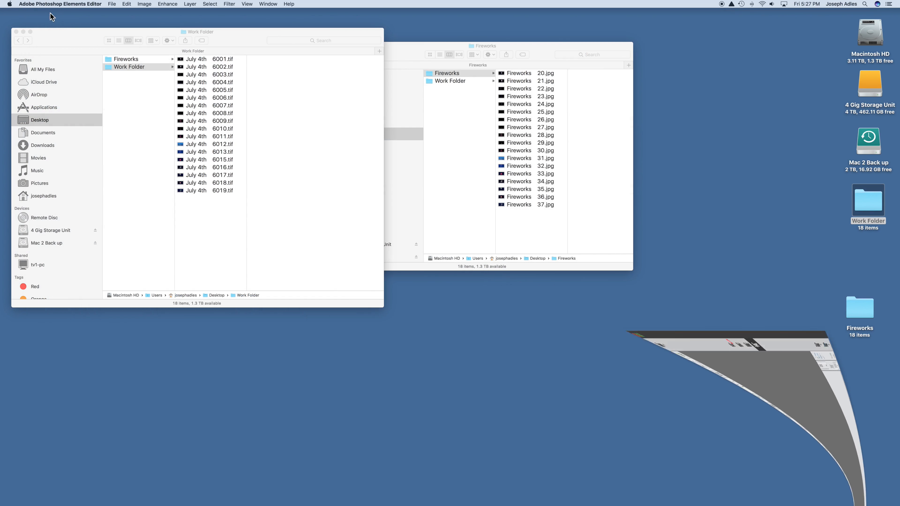
drag(397, 45, 503, 27)
drag(261, 32, 273, 19)
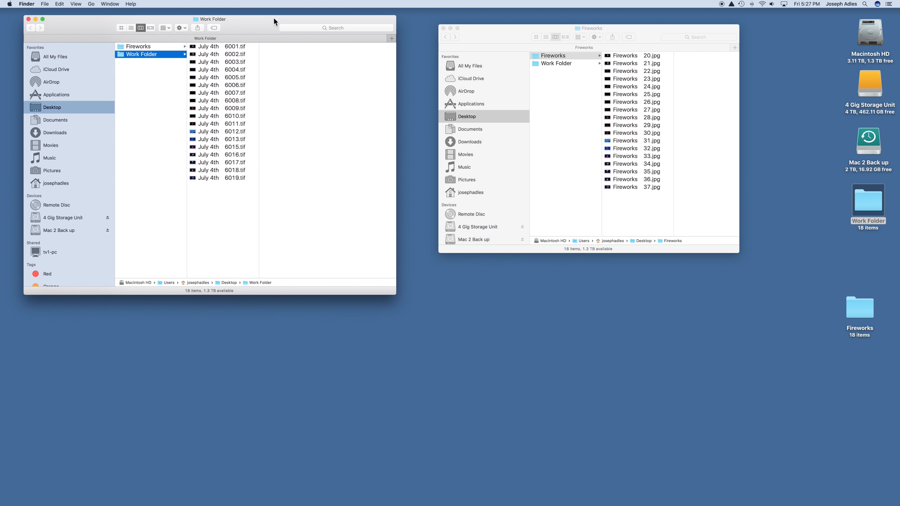
Step: Compare the file details of the original July 4th 6001.tif with those of the converted Fireworks 20.jpg
click(226, 48)
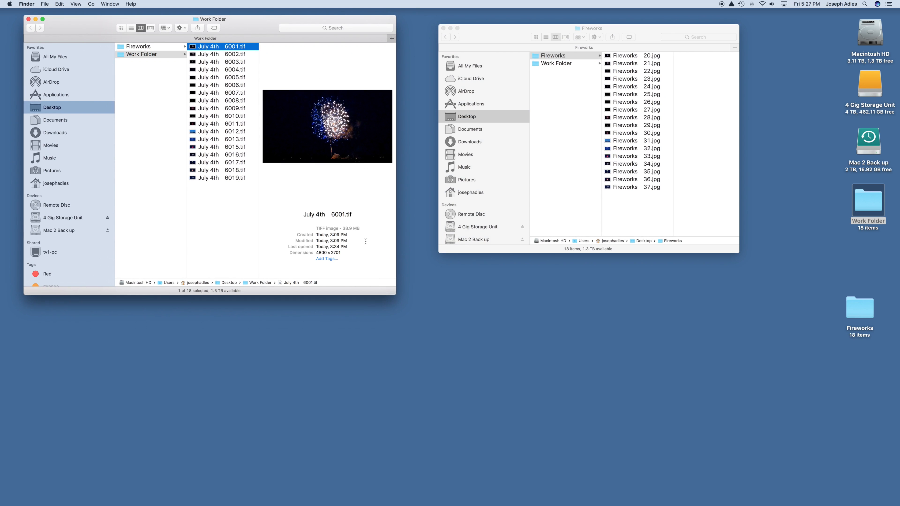
click(739, 254)
drag(739, 254, 781, 309)
click(624, 55)
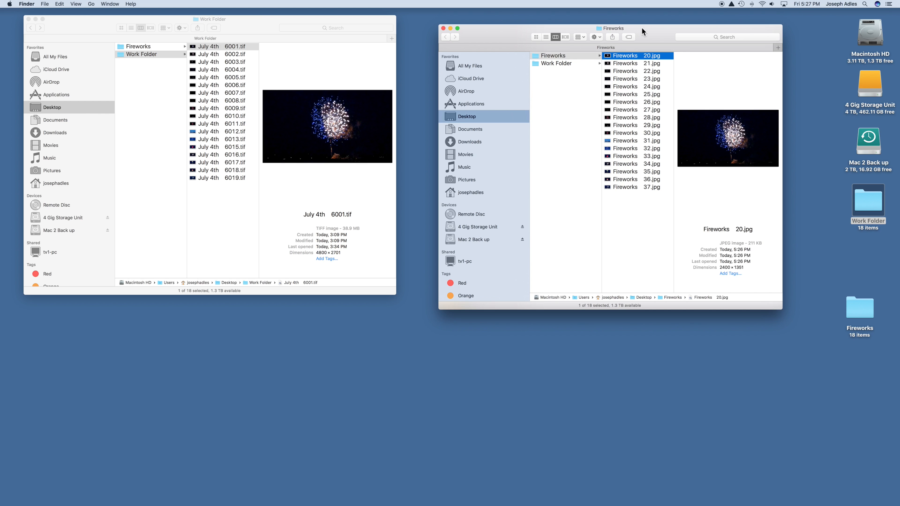
drag(641, 26, 616, 13)
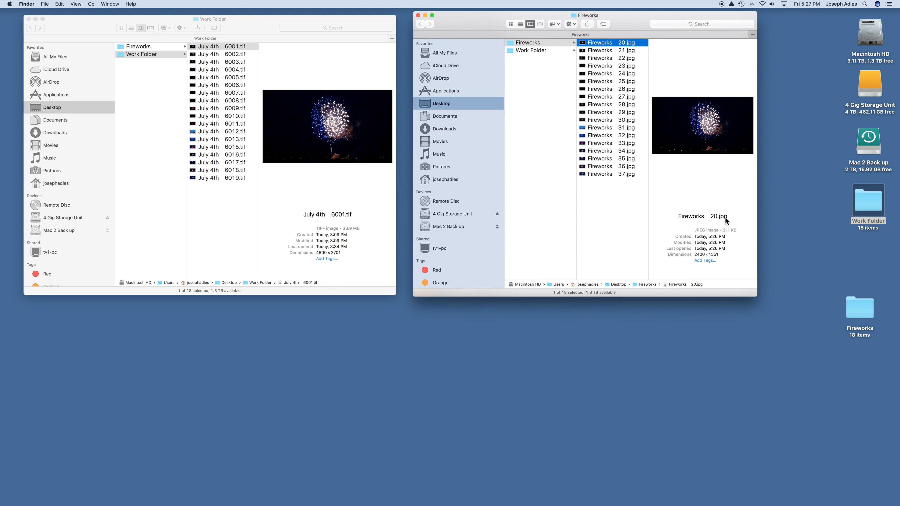
Step: View Fireworks 20.jpg and the original July 4th 6001.tif in Preview to compare their image quality
double_click(592, 43)
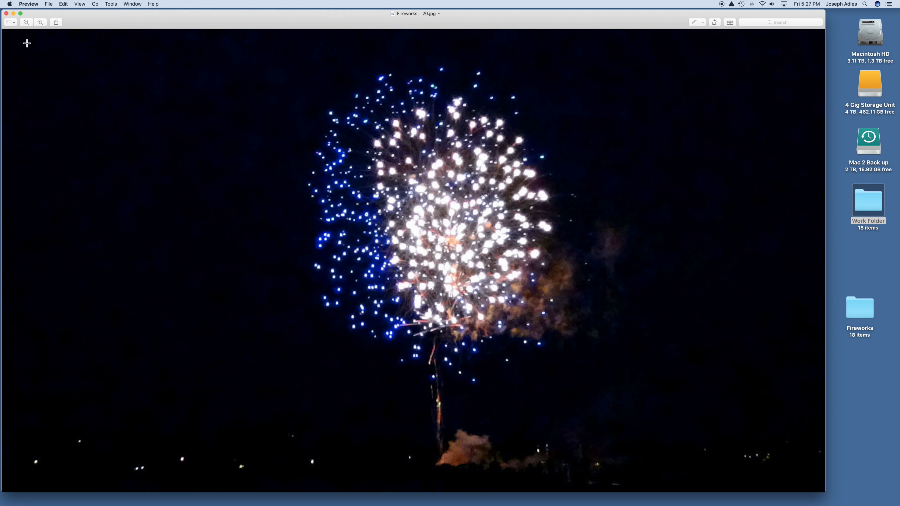
click(6, 13)
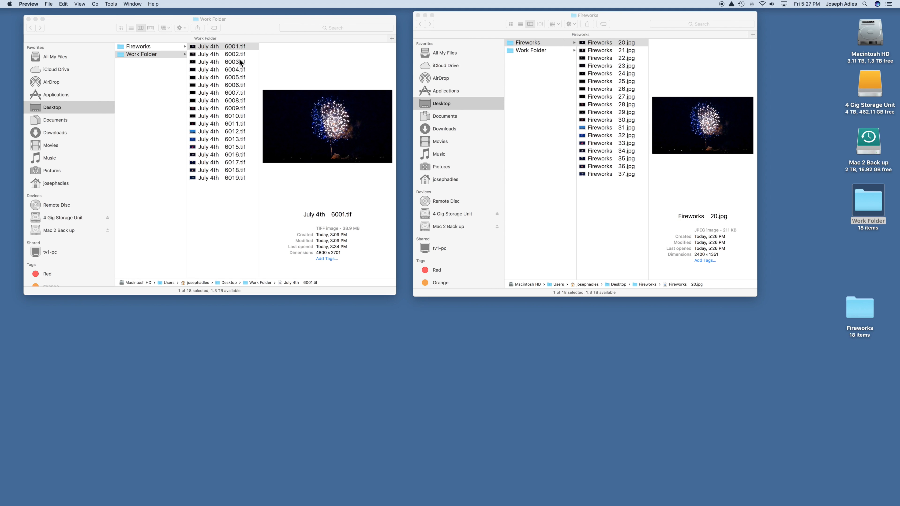
double_click(226, 45)
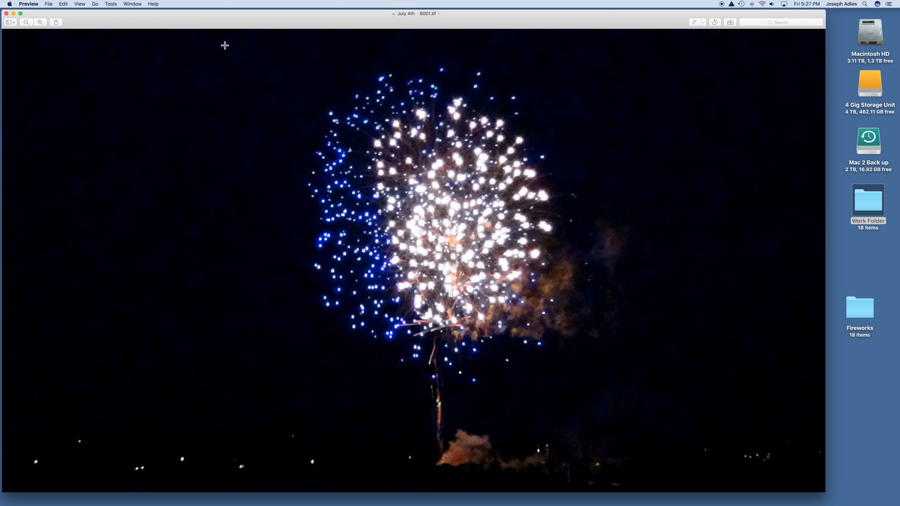
click(6, 13)
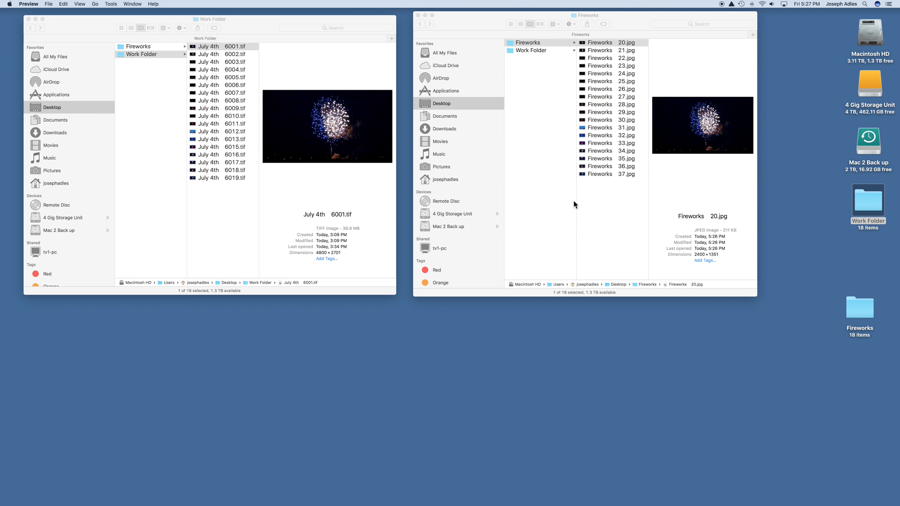
Step: View Fireworks 31.jpg and the original July 4th 6012.tif in Preview to compare them, and close both folder windows
double_click(597, 128)
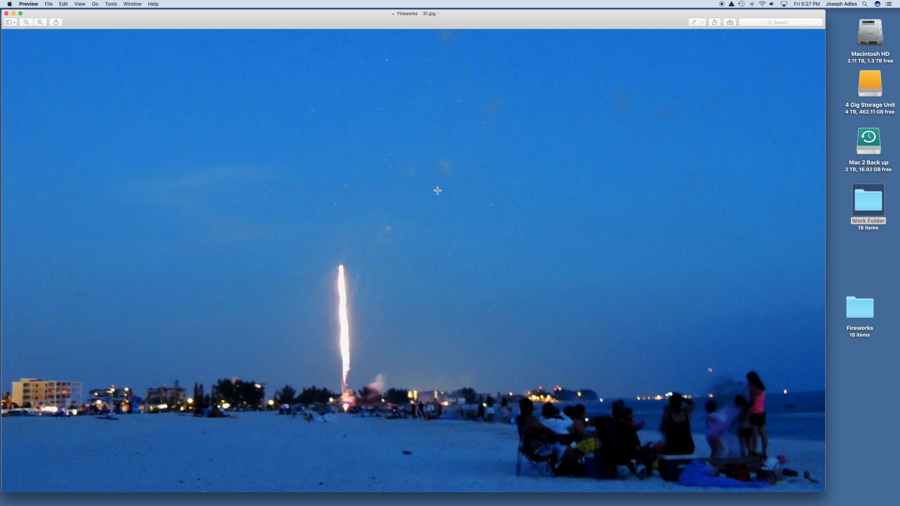
click(6, 13)
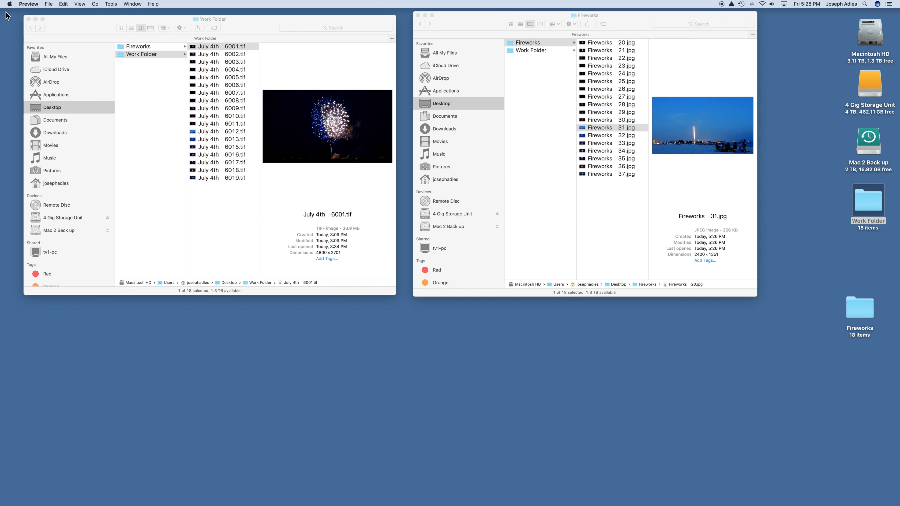
click(218, 132)
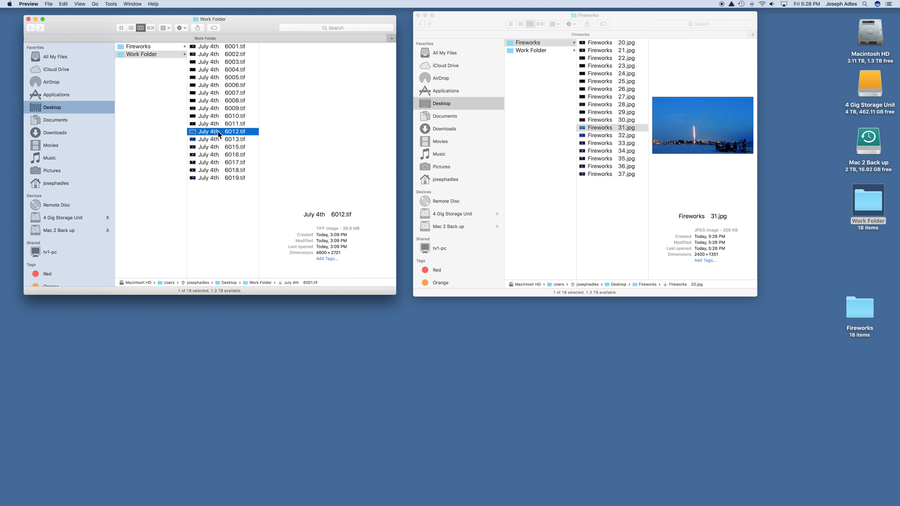
double_click(218, 132)
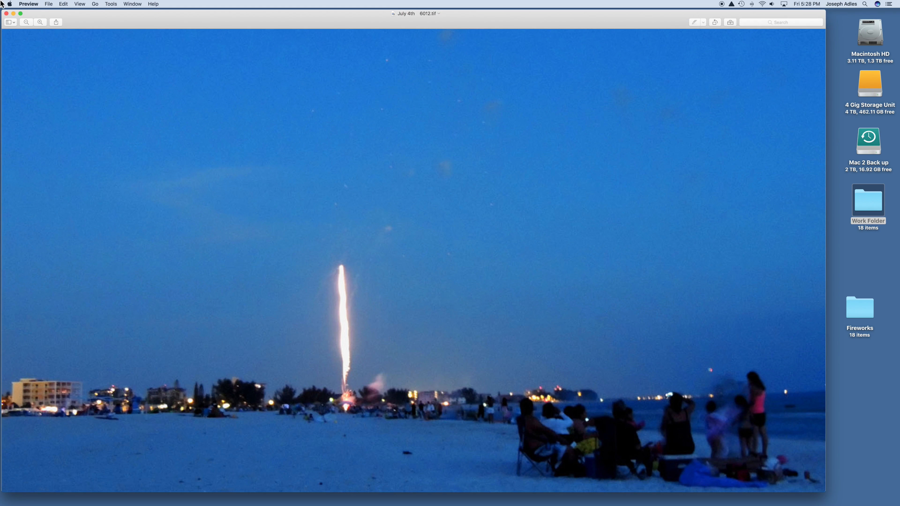
click(7, 13)
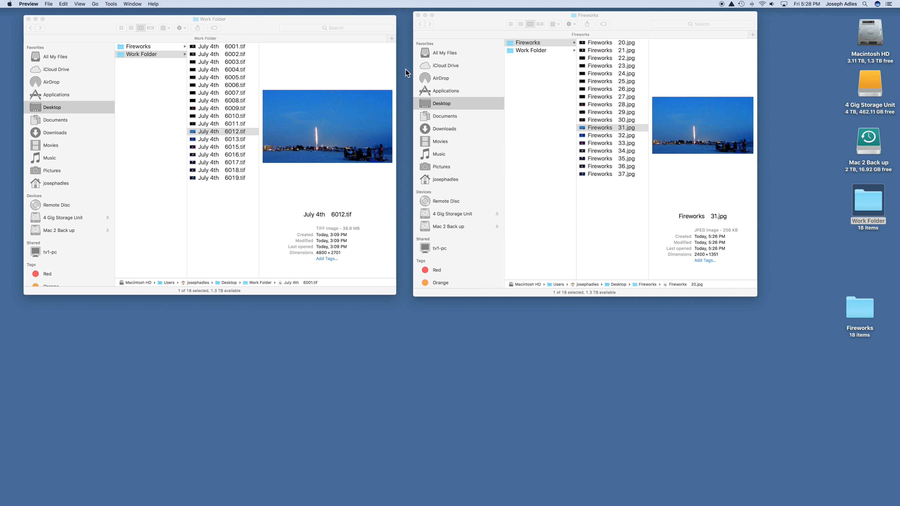
click(417, 15)
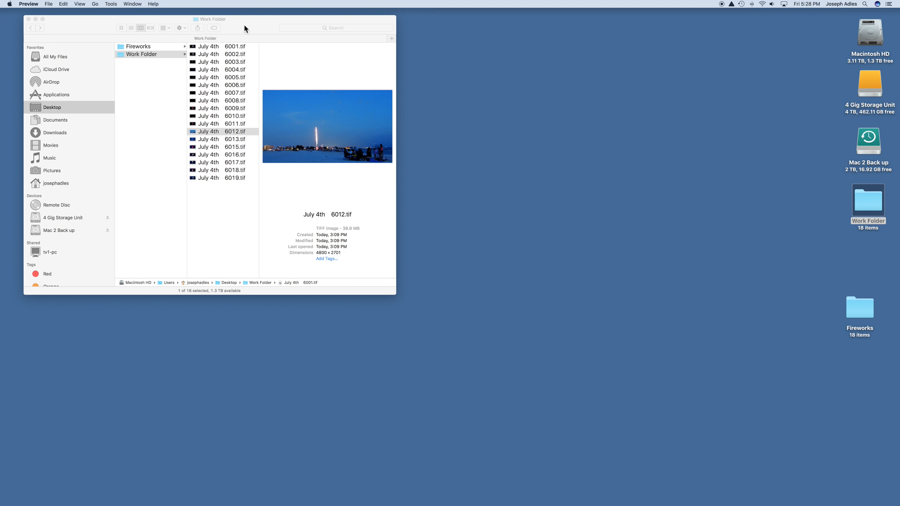
click(29, 19)
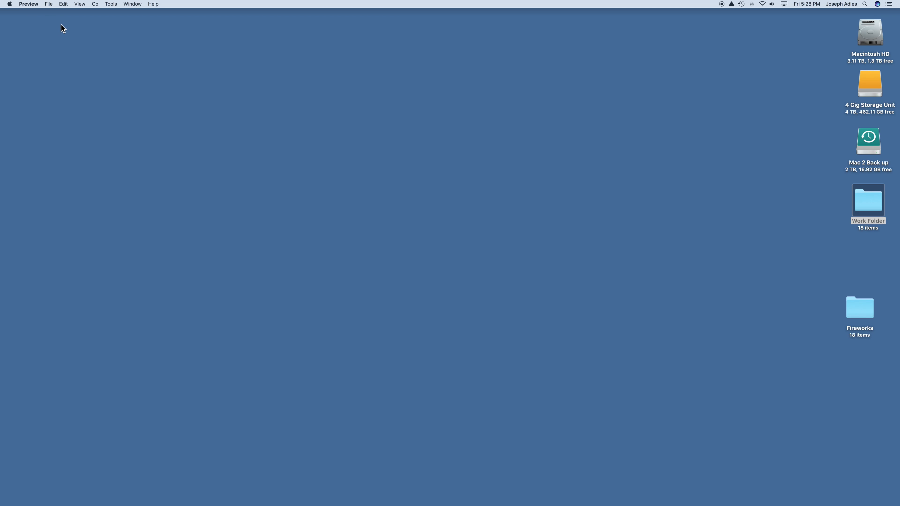